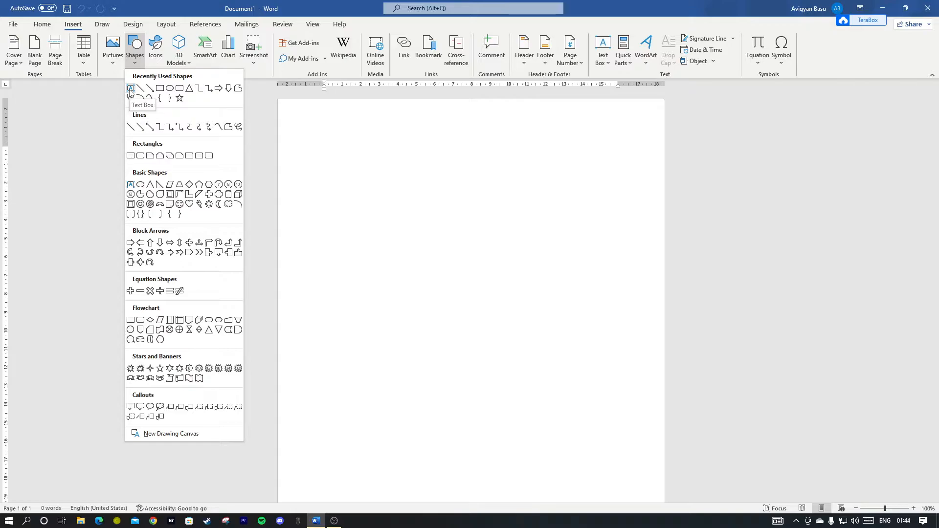
Step: Draw a text box about 8.65 cm wide and 5.32 cm high near the top of the page and fill it with random filler text
click(130, 89)
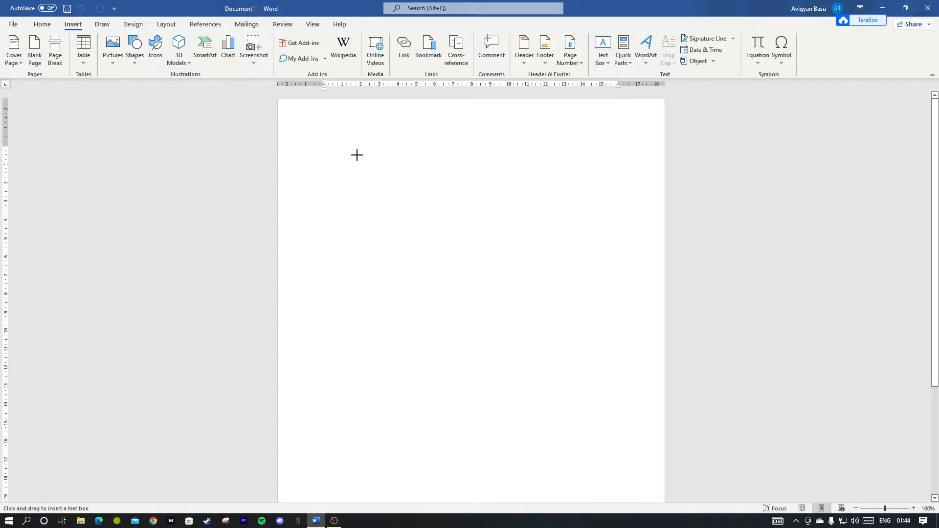
drag(342, 142, 504, 239)
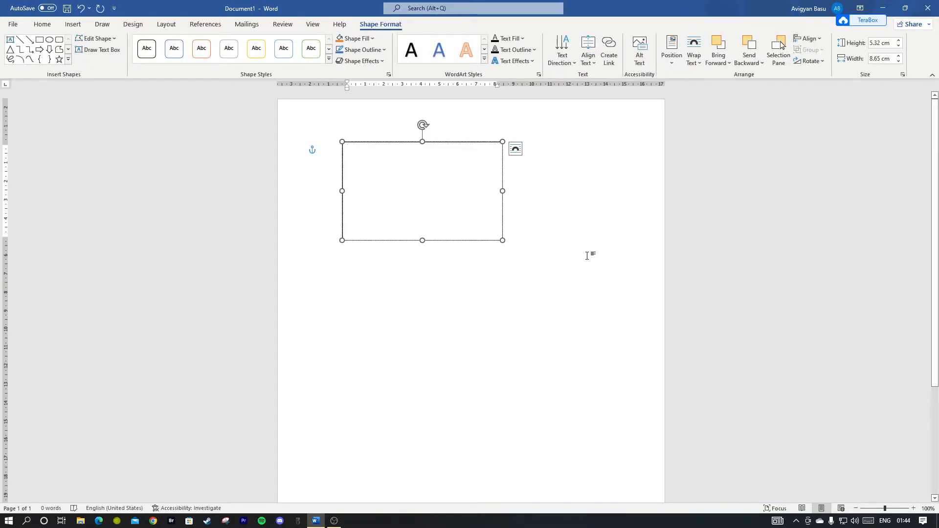
text(Hhjkhkhkjh kjhkj hkjkjhkjhkjhkh kjh kjhkjhkjhkjhkjhkjhk hjkh jk hjkh jkhjk hjkh kj hkjhjkh jkh jkh jk hjk)
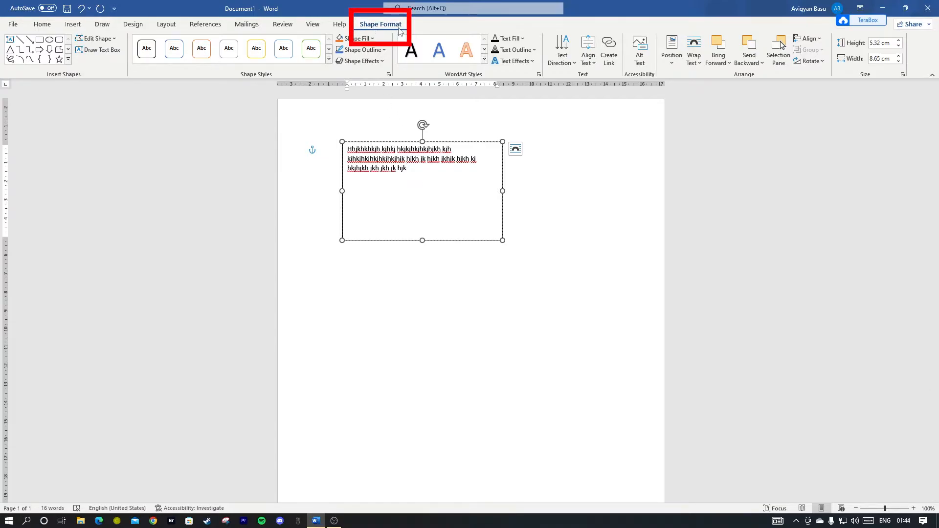
click(545, 210)
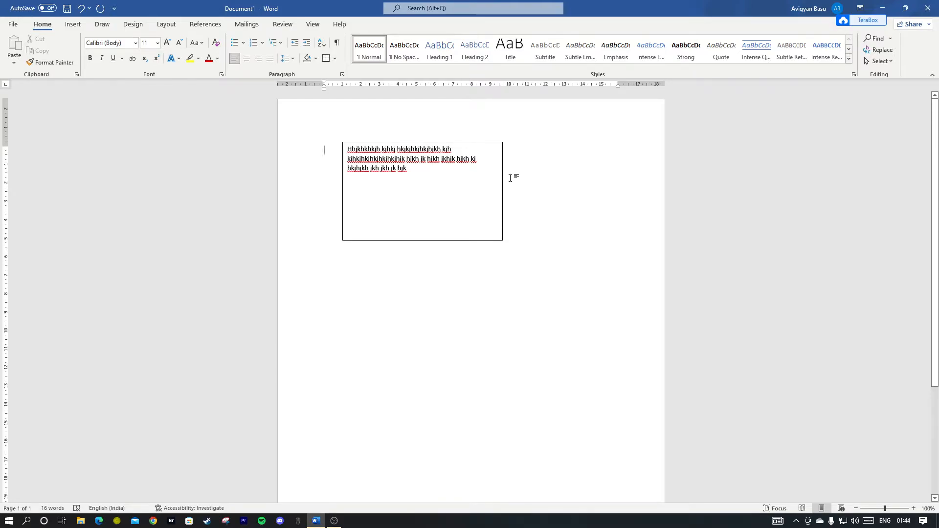
Step: Select the text box by its border and delete it from the page
click(487, 142)
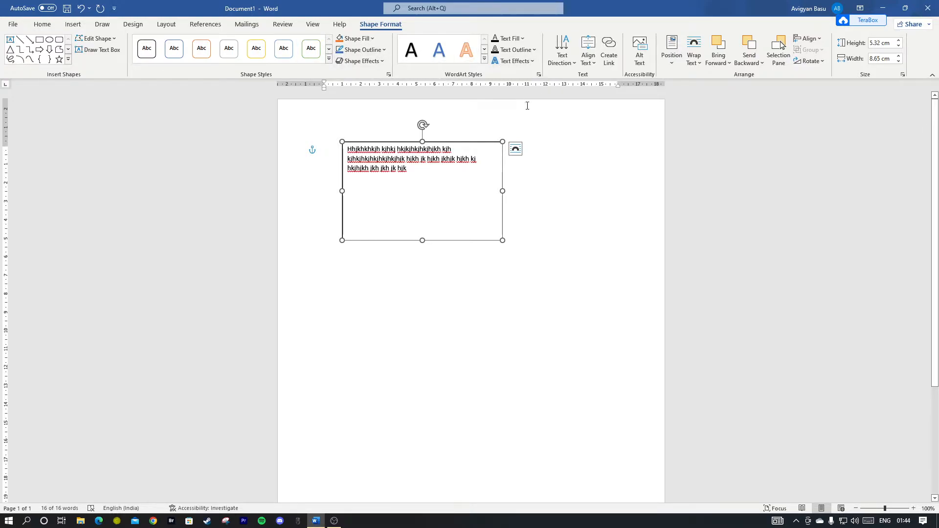
click(531, 199)
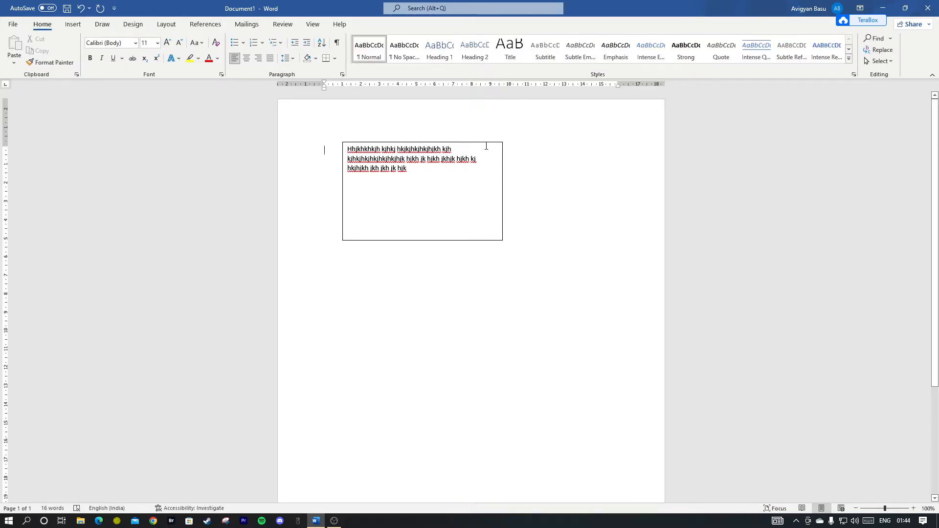
click(485, 143)
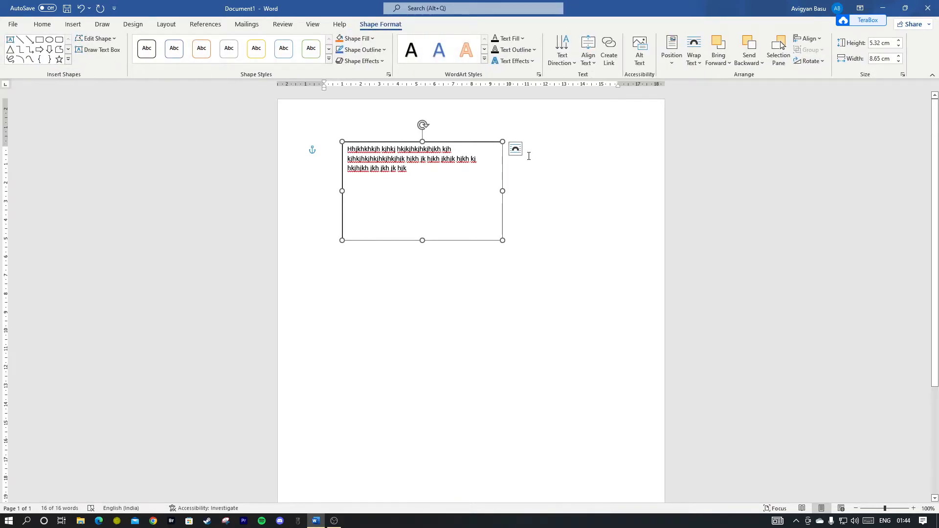
key(Delete)
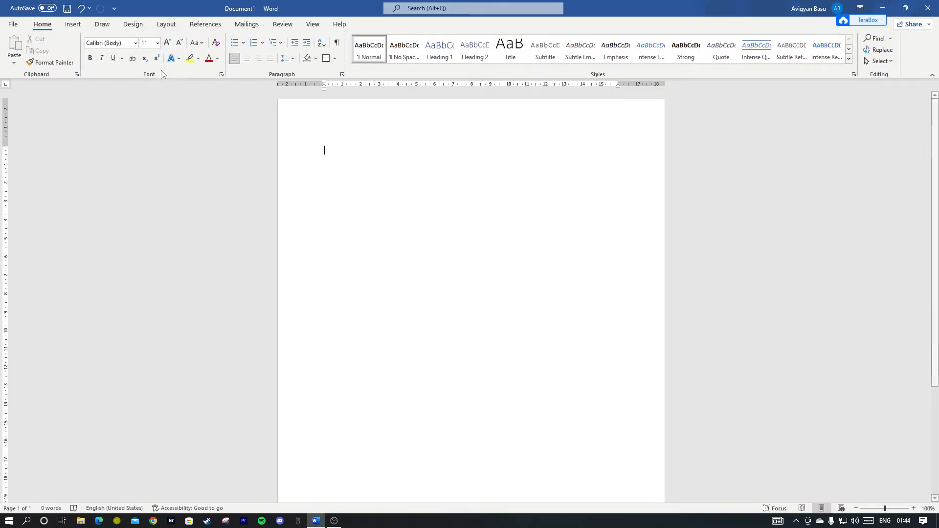
Step: Draw two horizontal straight lines across the upper part of the page, the lower one about 11.51 cm long
click(73, 24)
click(138, 63)
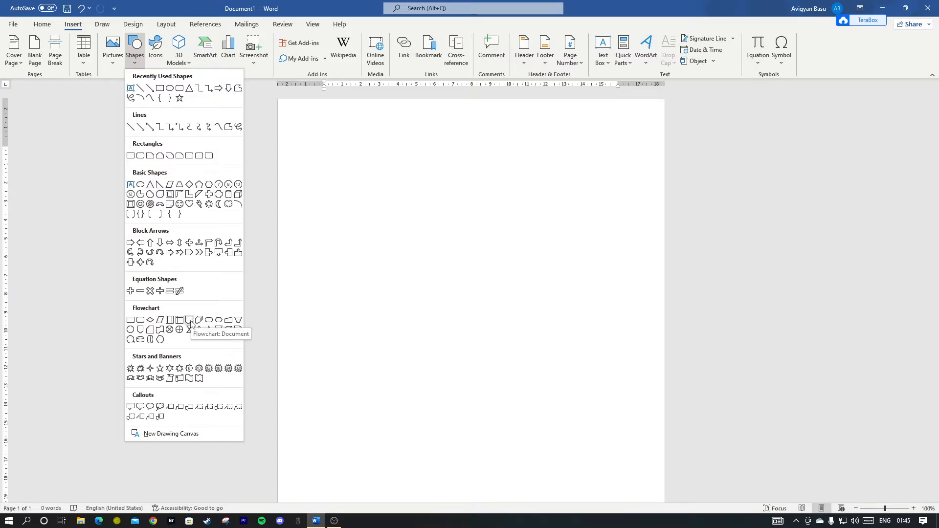
click(131, 127)
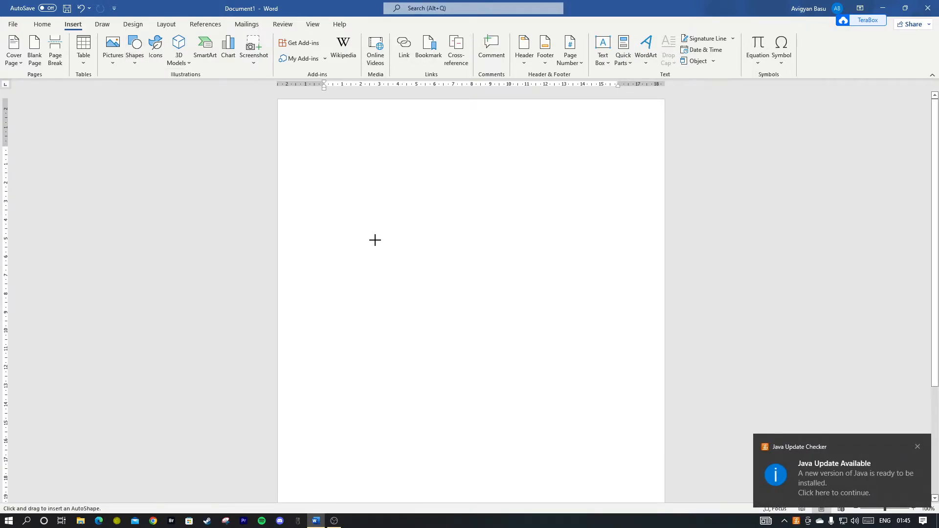
drag(342, 184, 591, 183)
click(515, 248)
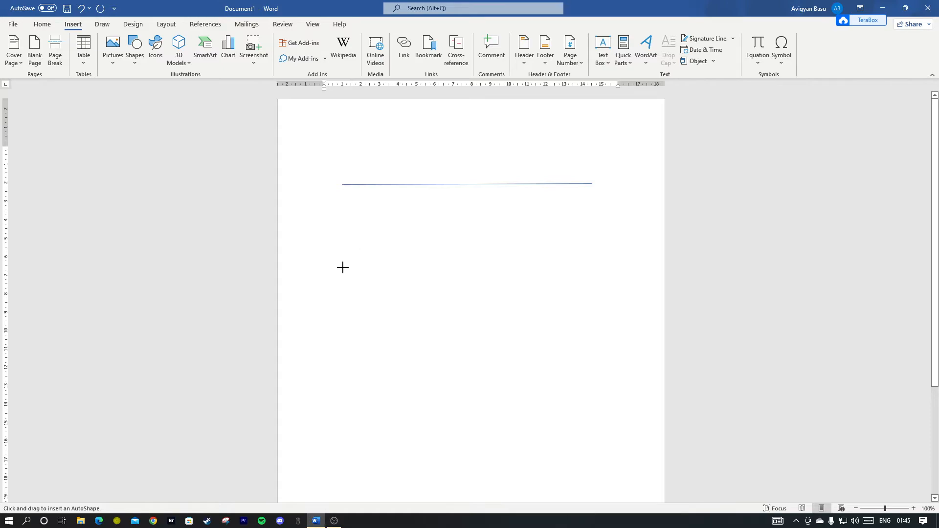
drag(354, 220, 568, 219)
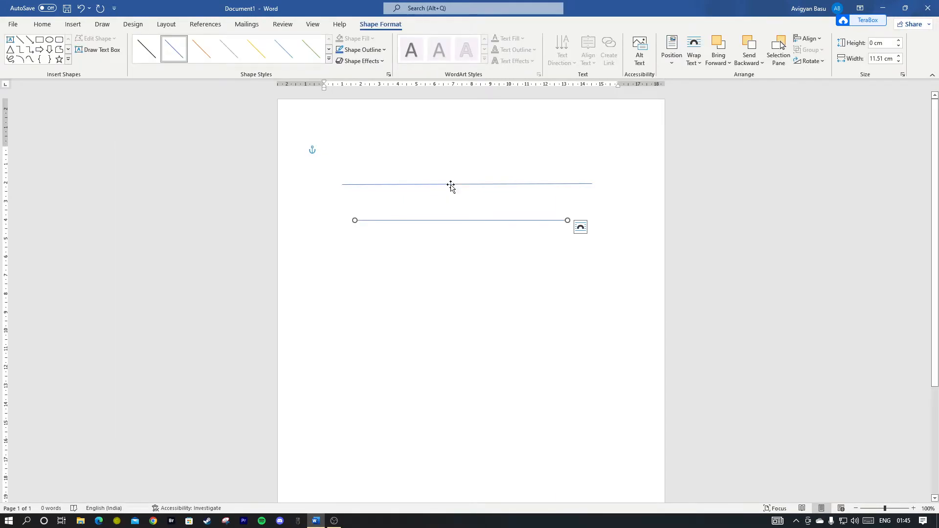
Step: Delete both horizontal lines, the upper one first
click(450, 185)
key(Delete)
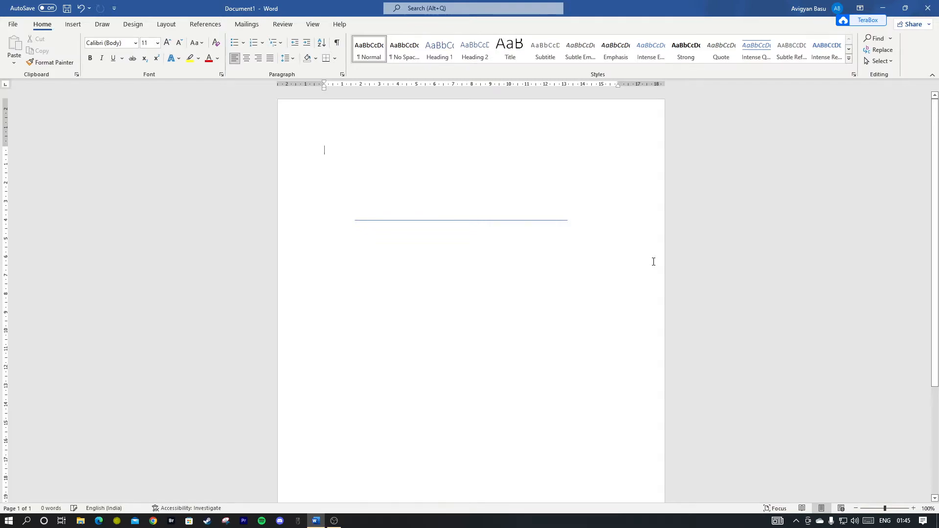
click(524, 220)
key(Delete)
Step: Draw an empty text box with the Draw Text Box command and delete it
click(75, 26)
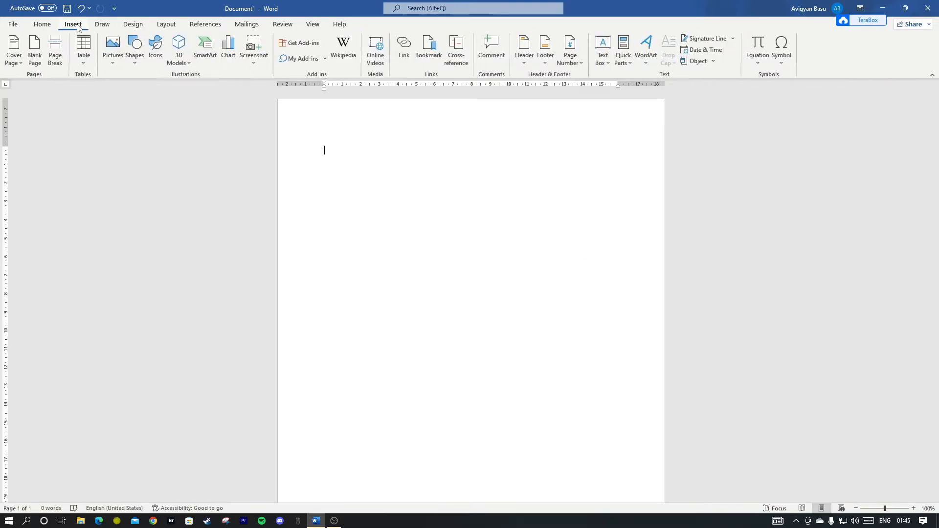
click(135, 55)
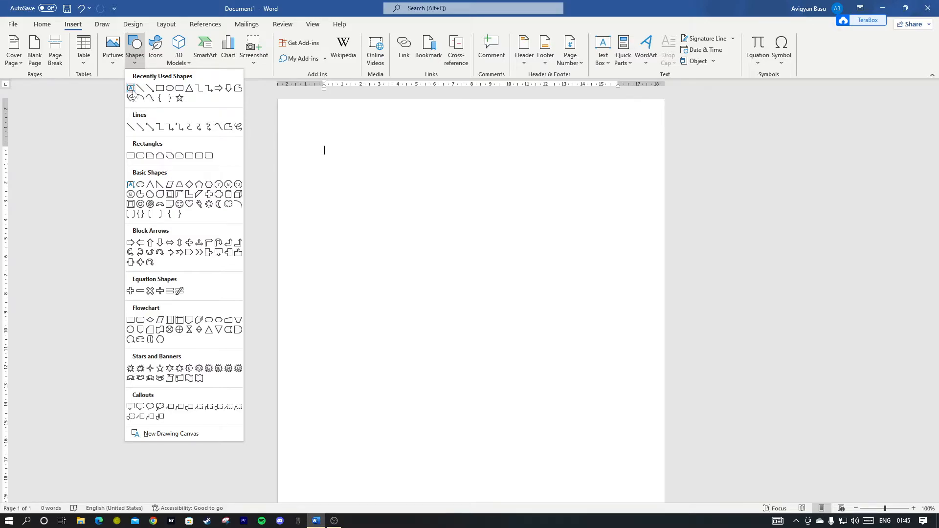
click(606, 65)
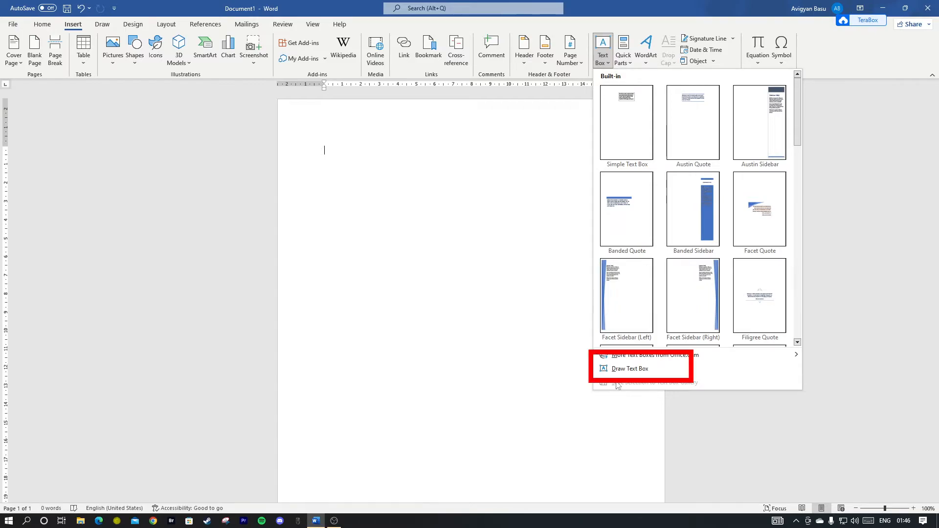
click(619, 370)
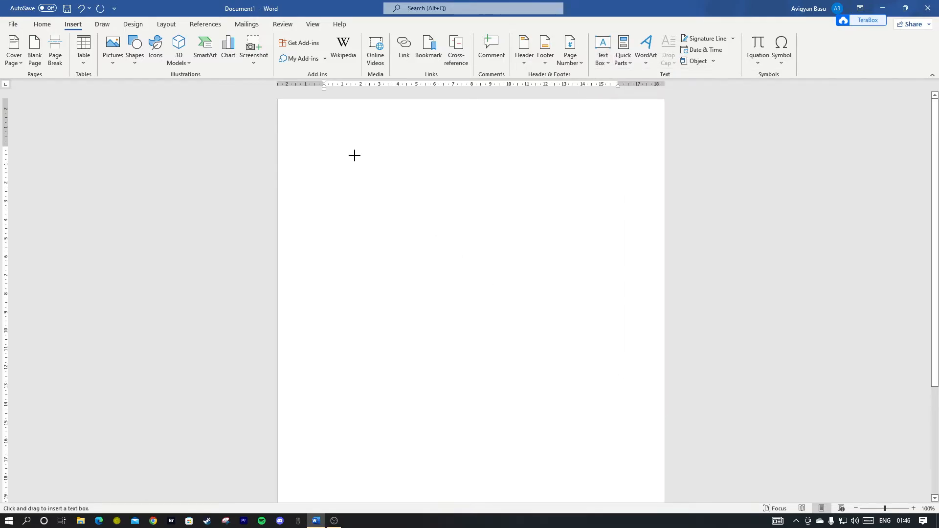
drag(352, 156, 501, 266)
key(Escape)
key(Delete)
Step: Draw a text box about 8.92 cm wide and 5.13 cm high near the top of the page and enter two lines of random filler text
click(73, 24)
click(137, 63)
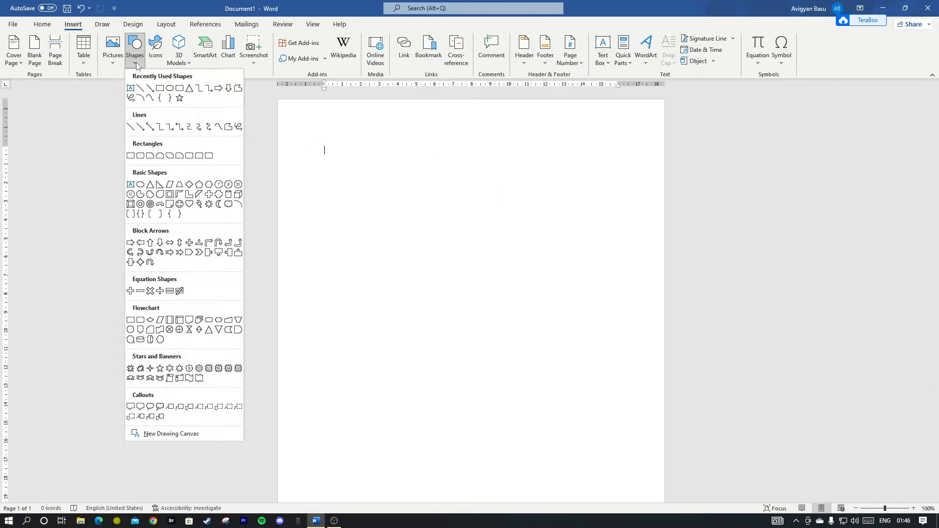
click(131, 89)
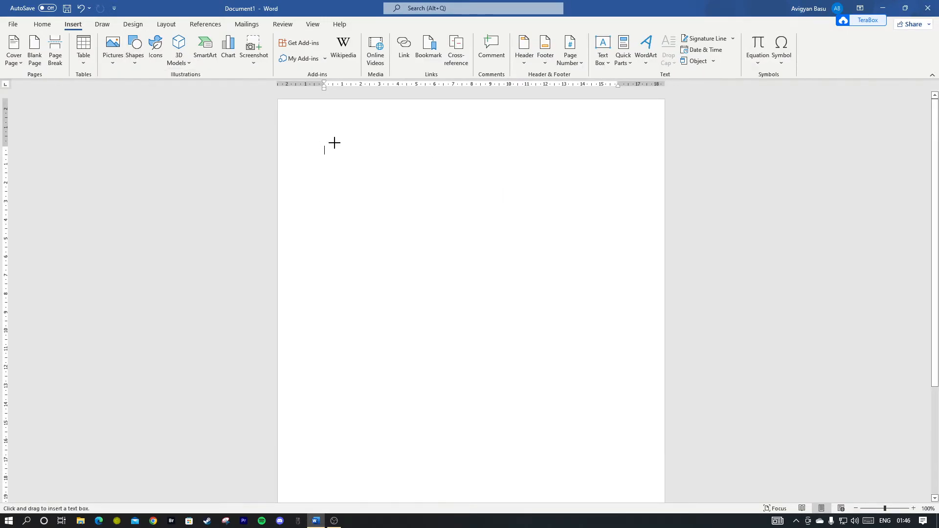
drag(355, 149, 520, 245)
text(G ghjghjg jhg hjg hjghjg jhghjghjghjghjghjg hgjghjghjghjg hjg hjgjg hj ghj gh)
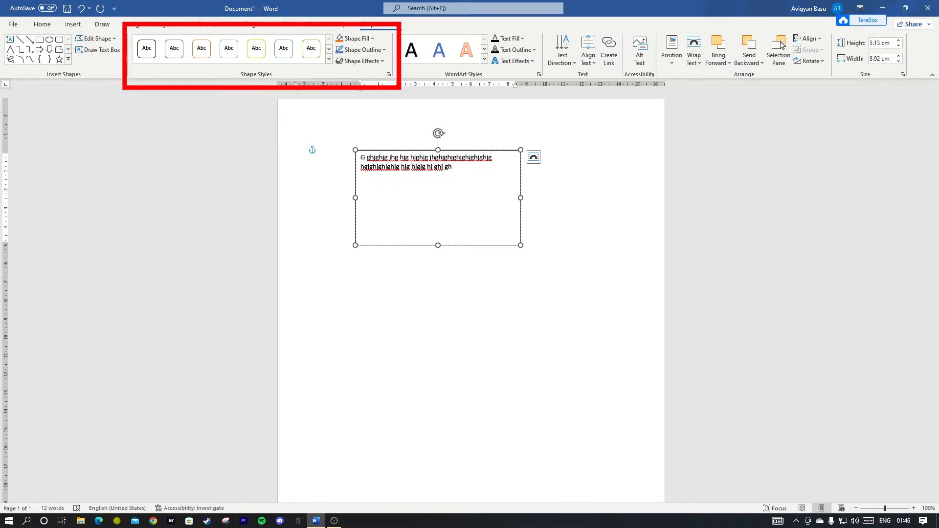
Step: Browse the preset shape styles, and fill the text box with the picture file IMG_0430-CR2_DxO_DeepPRIME
click(328, 59)
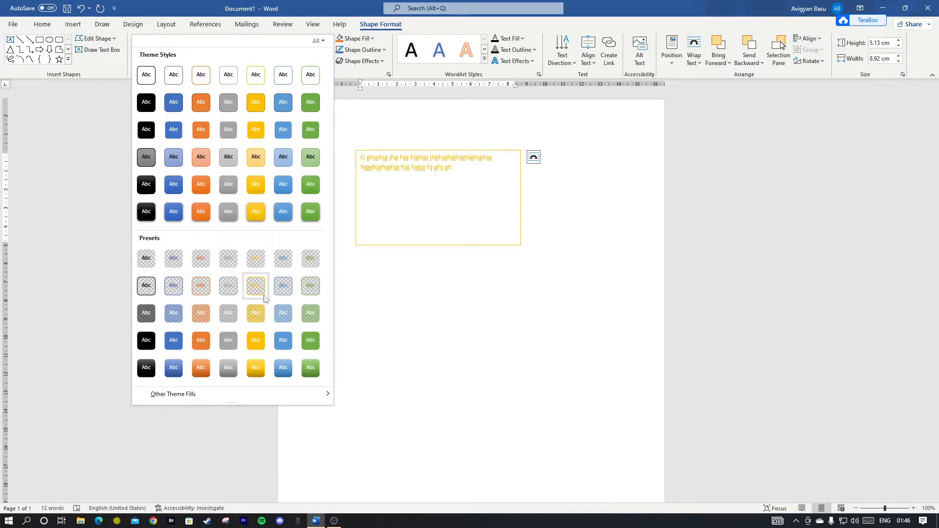
click(371, 39)
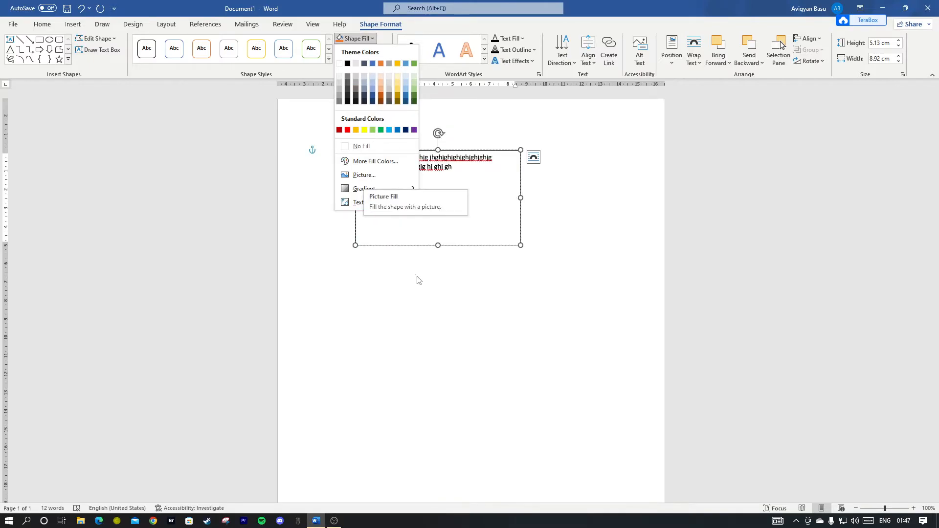
click(366, 177)
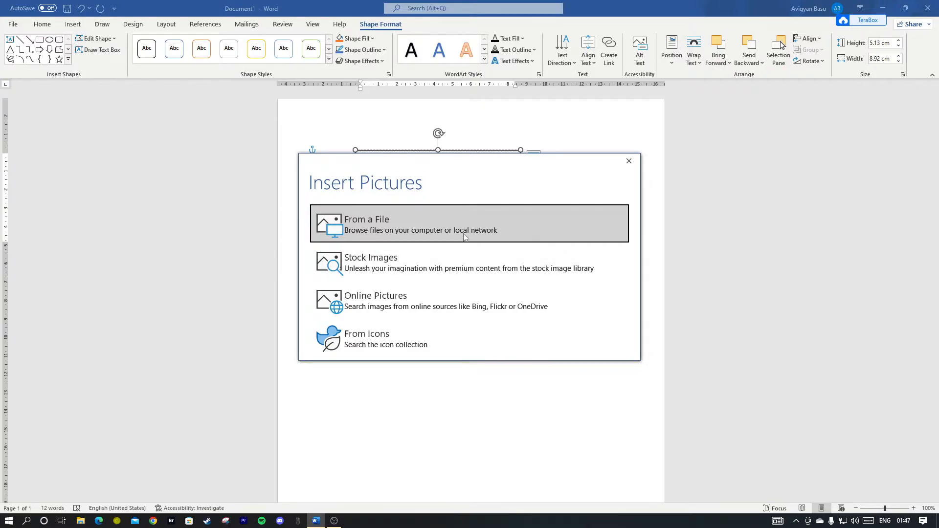
click(378, 219)
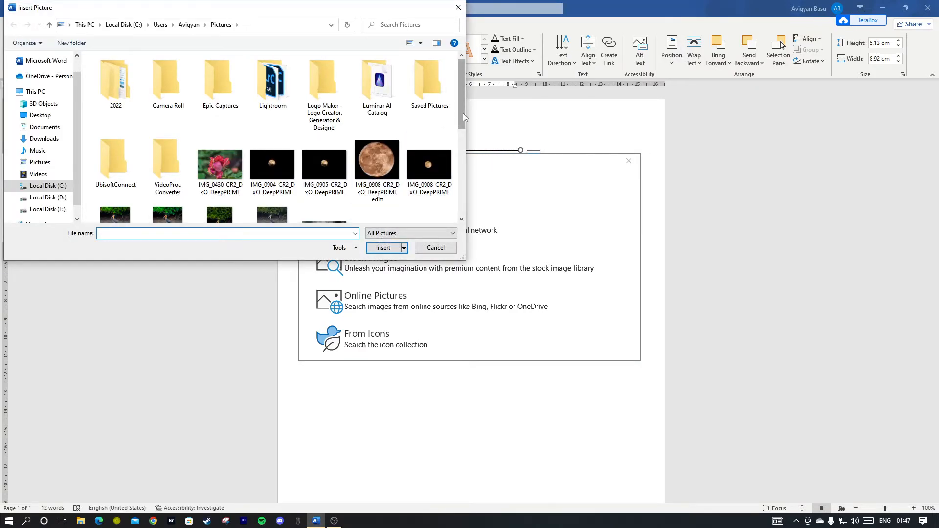
click(214, 169)
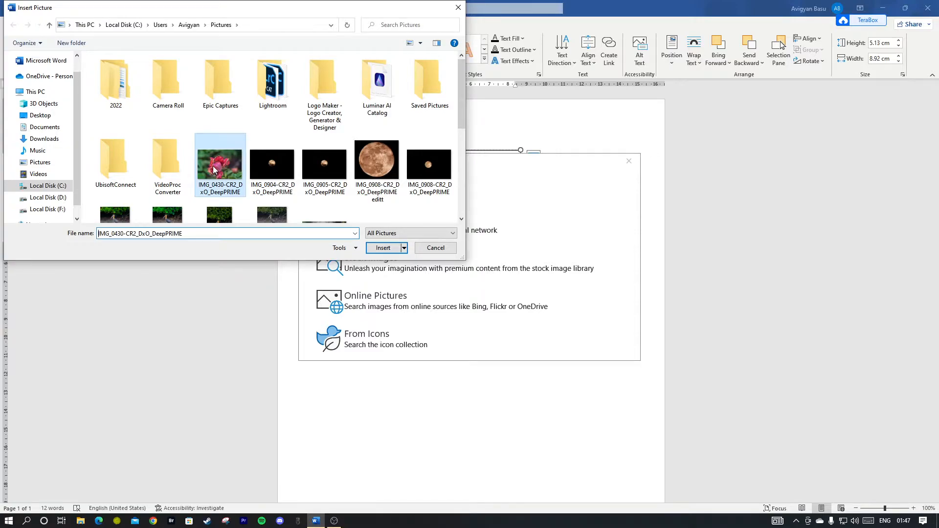
click(383, 247)
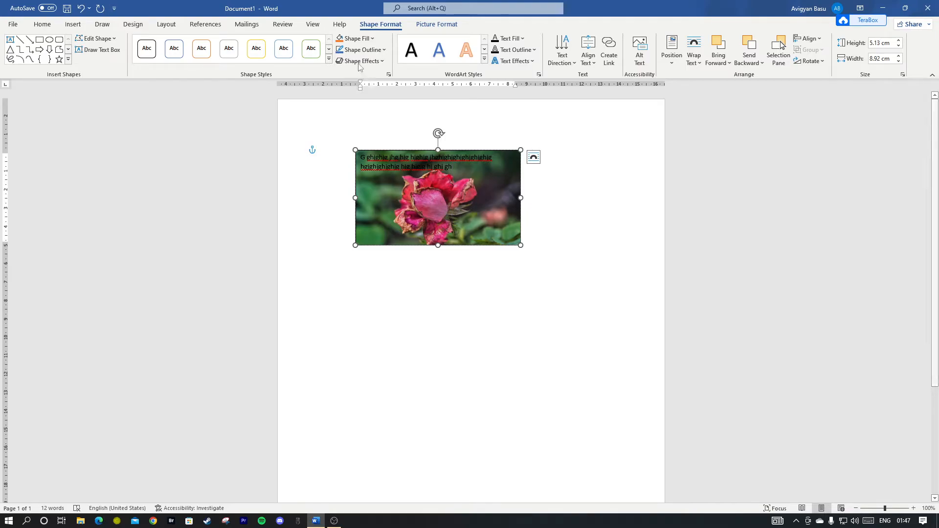
Step: Open the detailed gradient formatting options for the text box, change its fill to Solid fill and show the fill colour choices
click(371, 40)
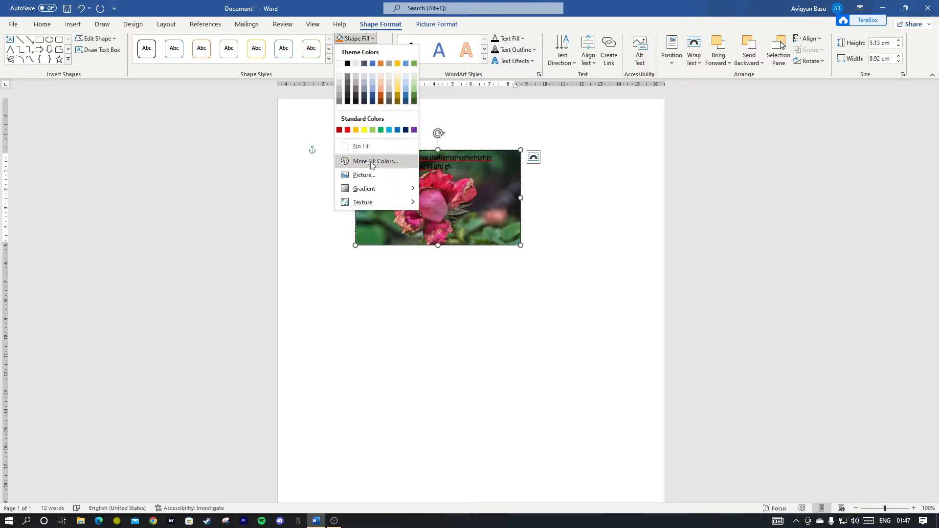
mouse_move(367, 196)
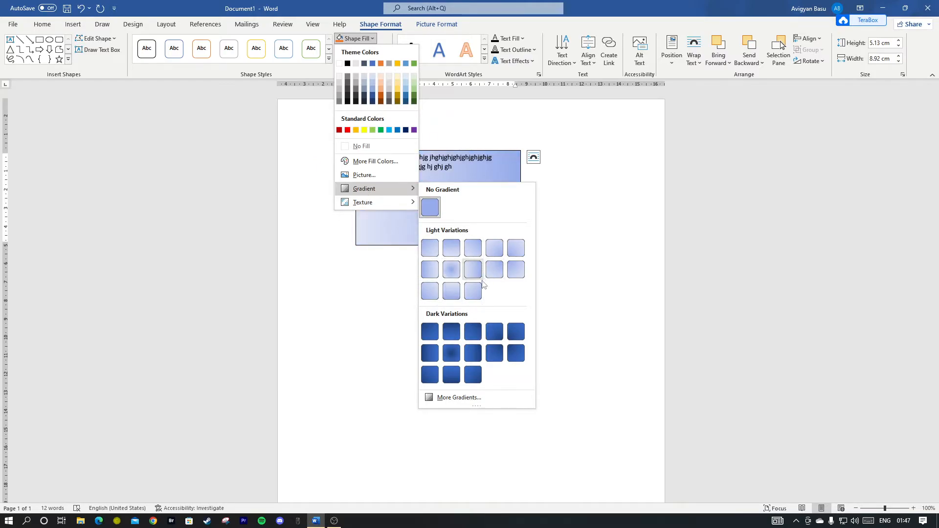
click(469, 402)
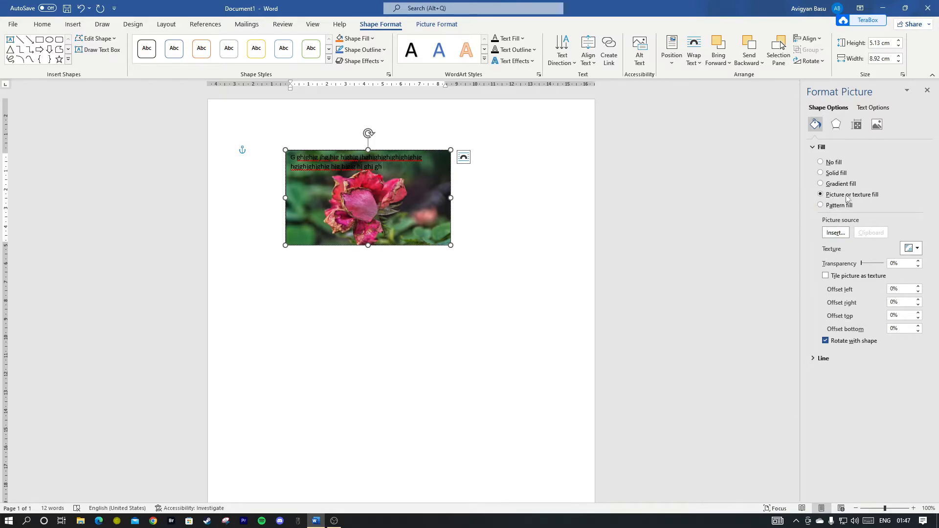
click(827, 174)
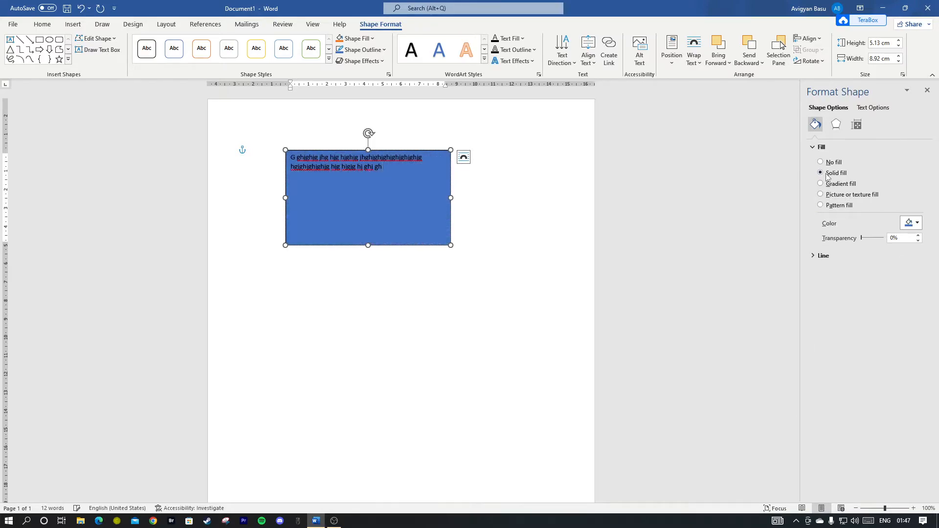
click(913, 223)
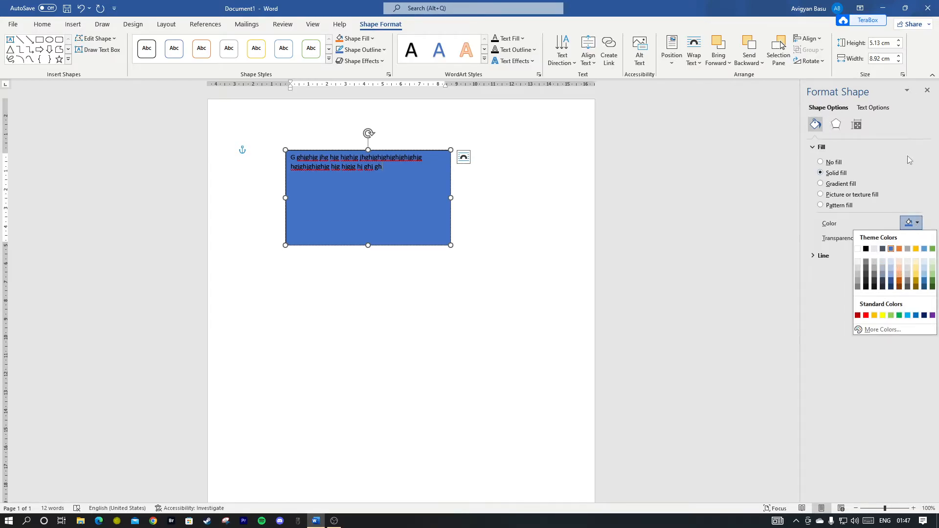
Step: Change the text box's fill to Gradient fill and apply the orange light-to-dark preset gradient
click(831, 186)
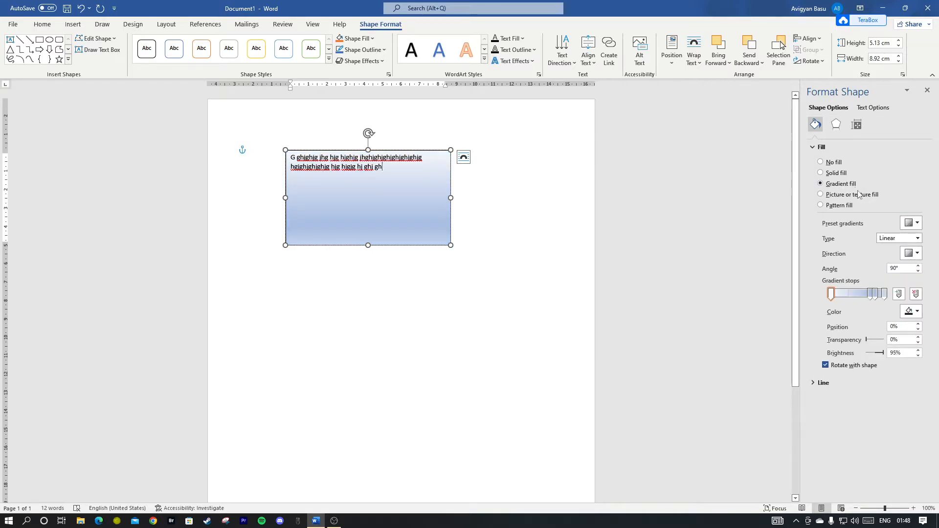
click(917, 224)
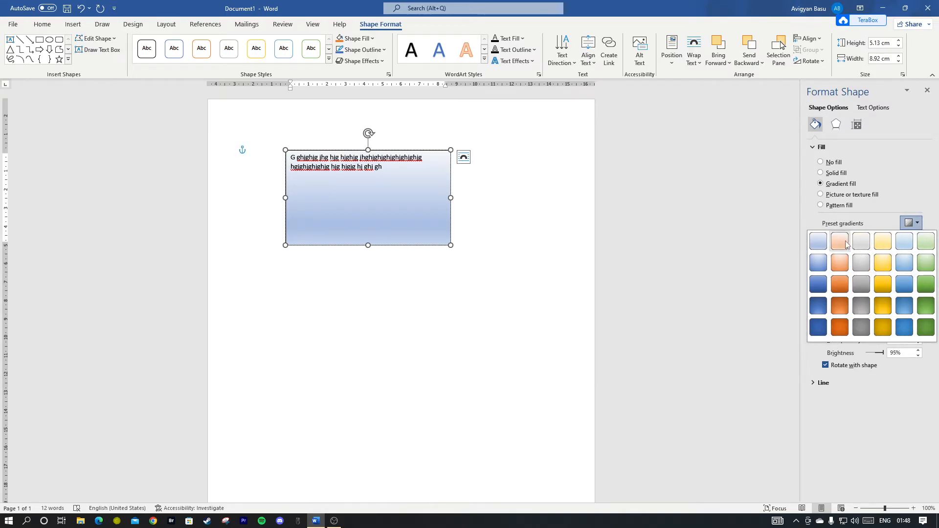
click(841, 291)
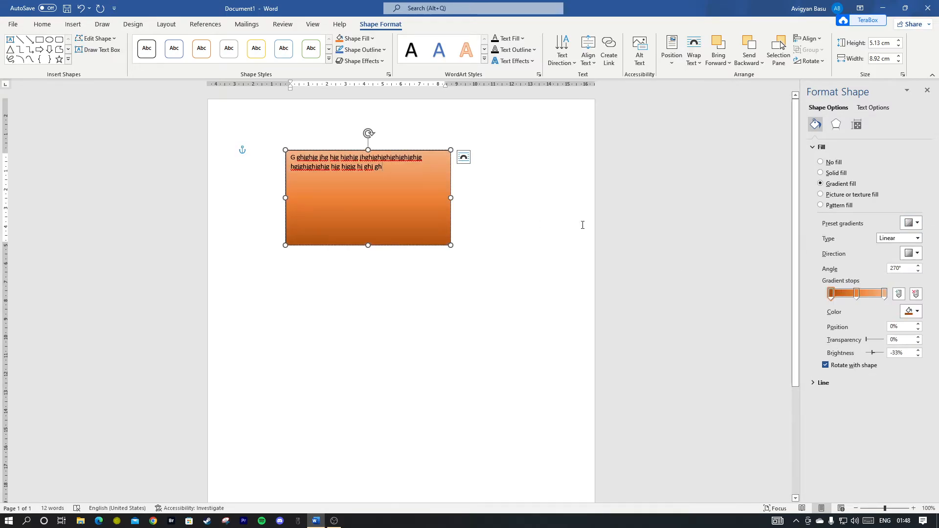
Step: Try the Radial and Rectangular gradient types on the text box and set the type to Path
click(918, 238)
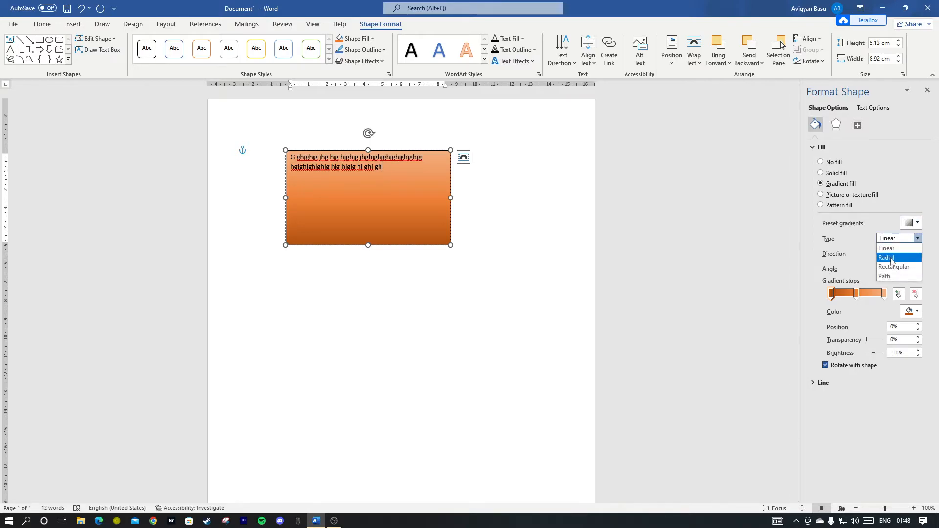
click(891, 260)
click(917, 239)
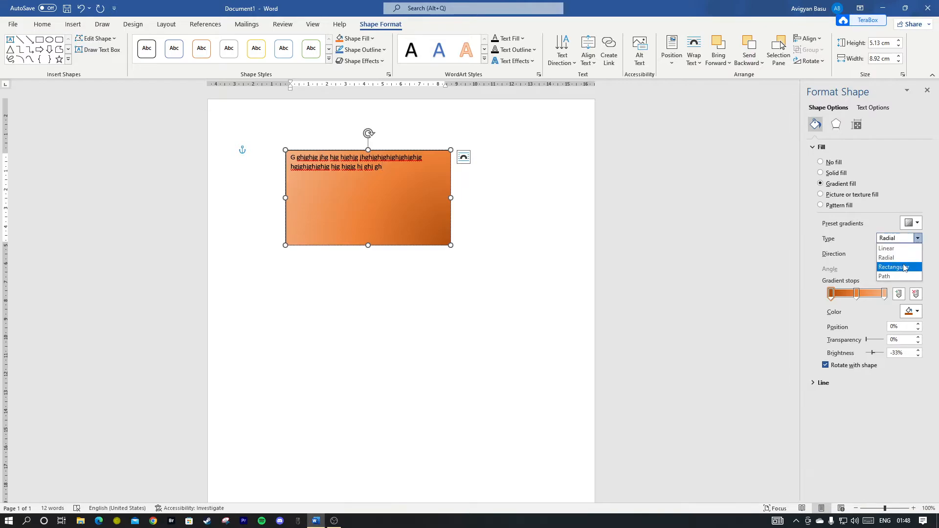
click(894, 269)
click(917, 239)
click(893, 279)
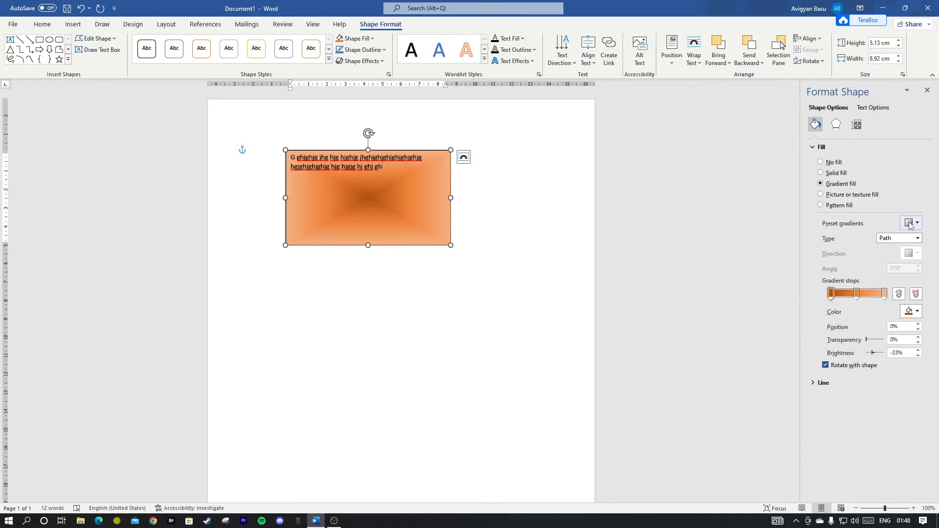
Step: Try a picture or texture fill on the text box, then a dotted pattern fill with red foreground and yellow background
click(844, 197)
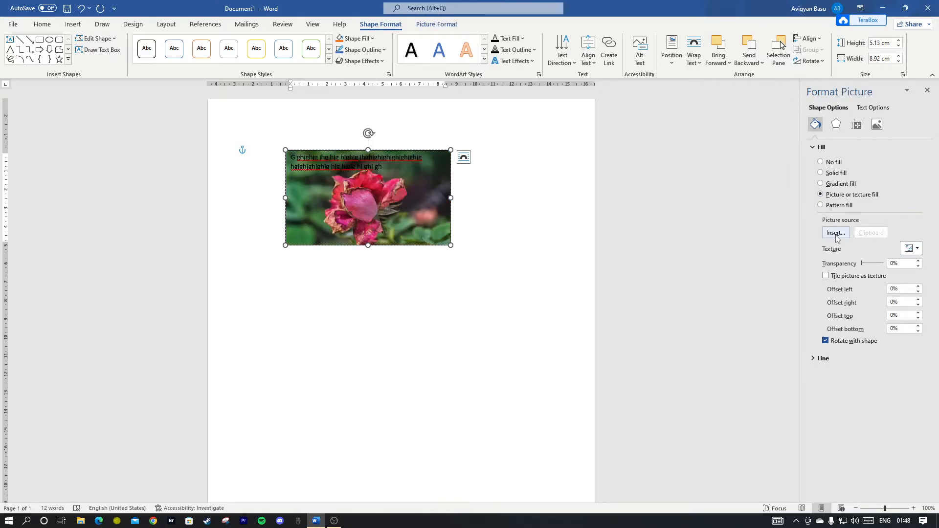
click(831, 210)
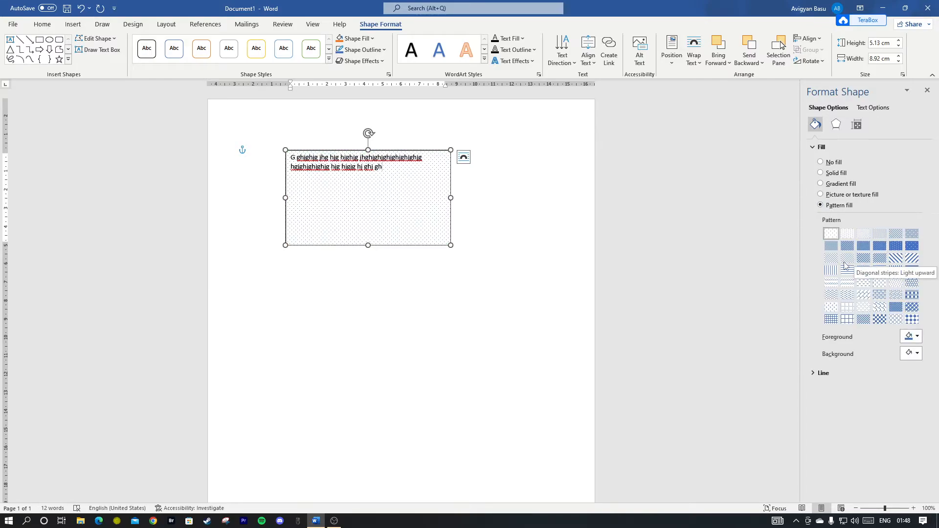
click(847, 233)
click(915, 337)
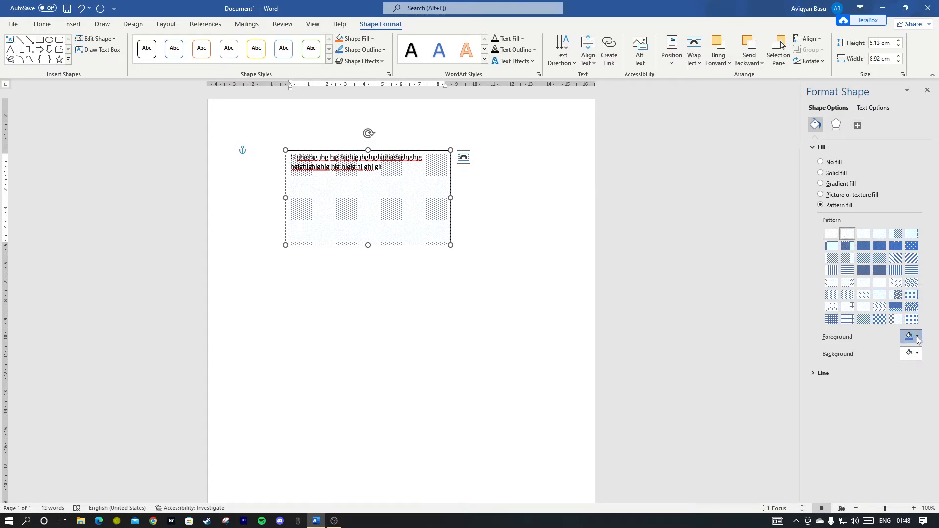
click(865, 429)
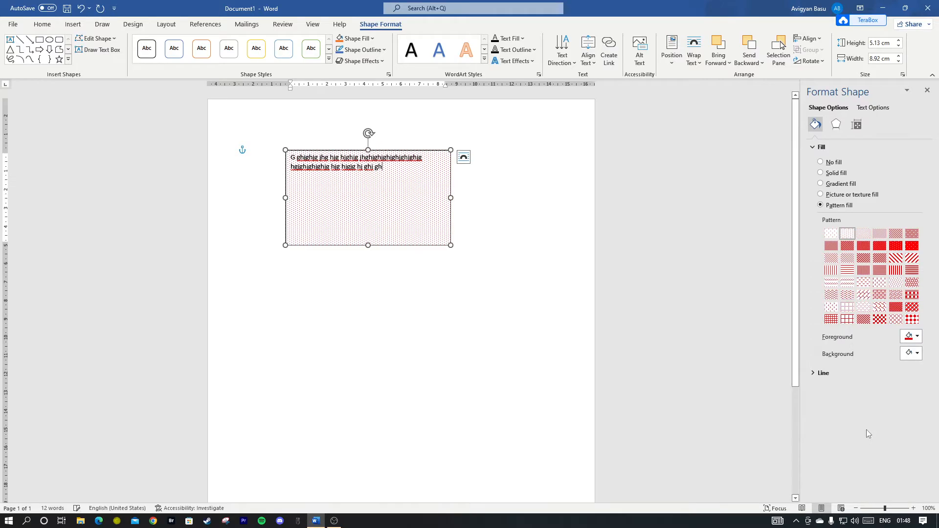
click(917, 354)
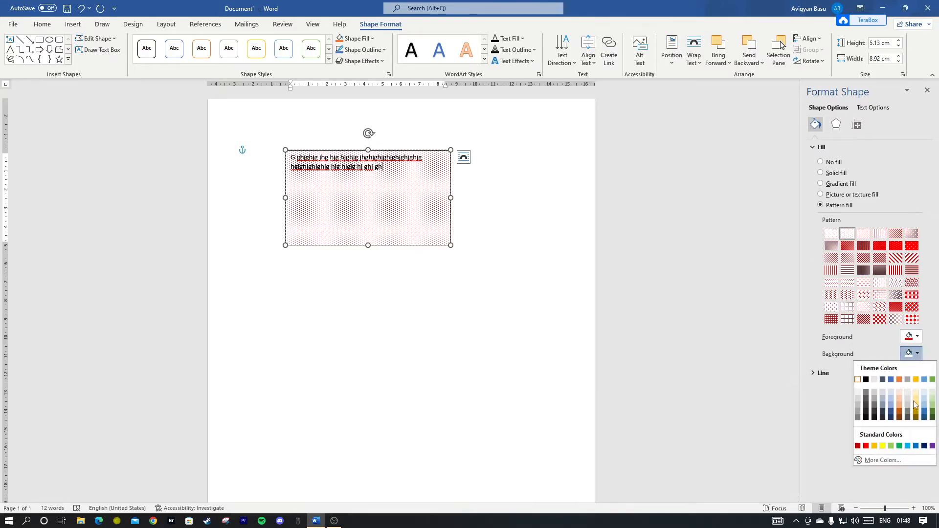
click(882, 445)
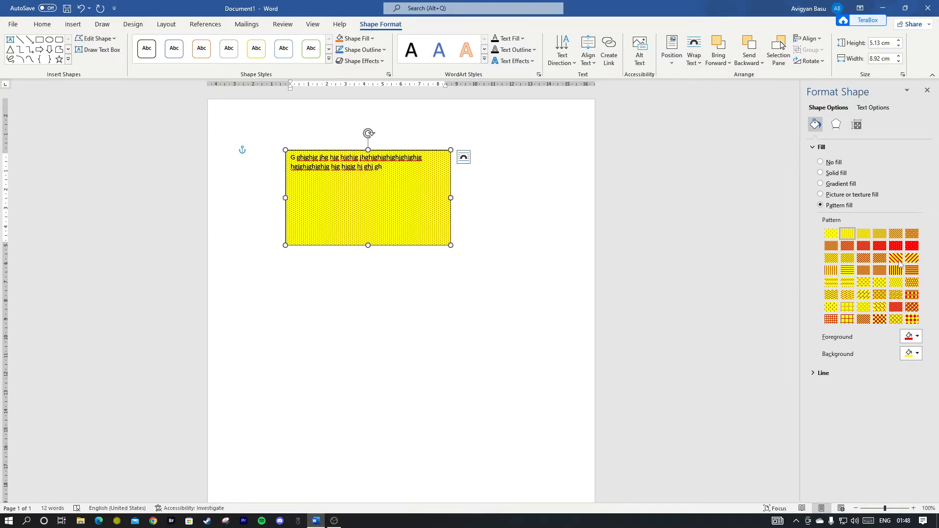
Step: Switch the text box's fill back to Gradient fill and close the detailed formatting options
click(822, 186)
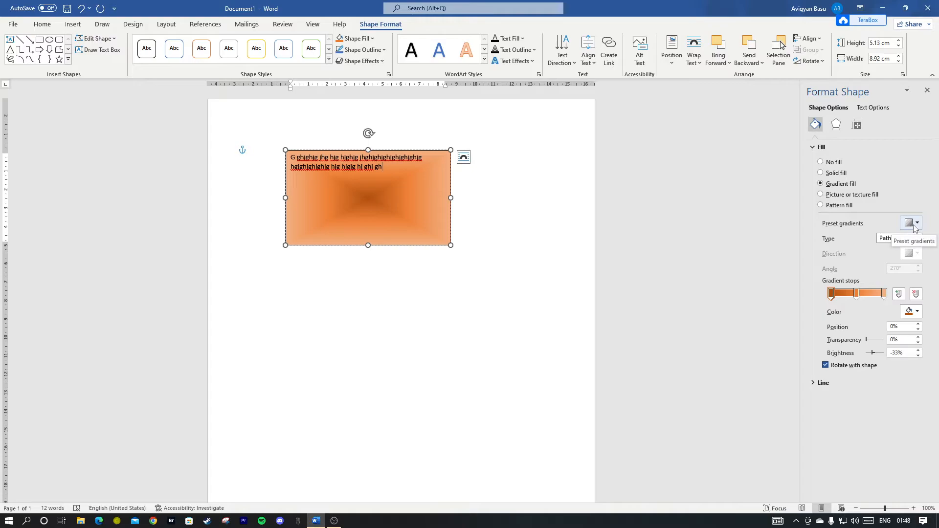
click(927, 90)
Step: Set the text box's outline weight to 3 pt
click(376, 51)
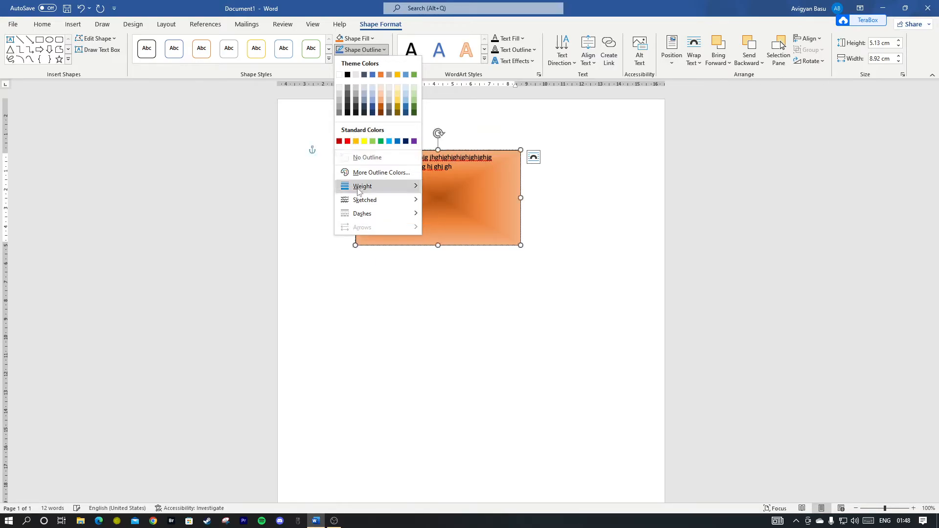
mouse_move(359, 190)
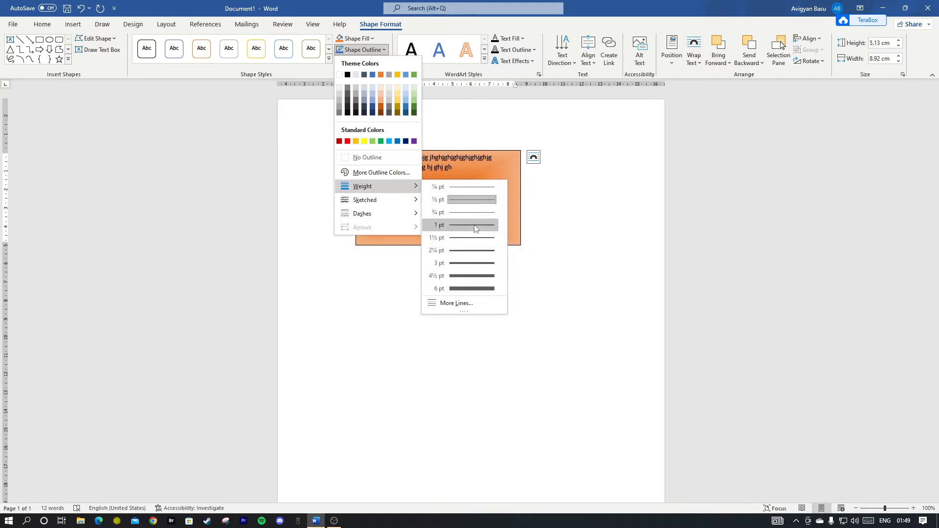
click(465, 263)
Step: Set the text box's outline colour to black and its weight to 1 pt
click(363, 49)
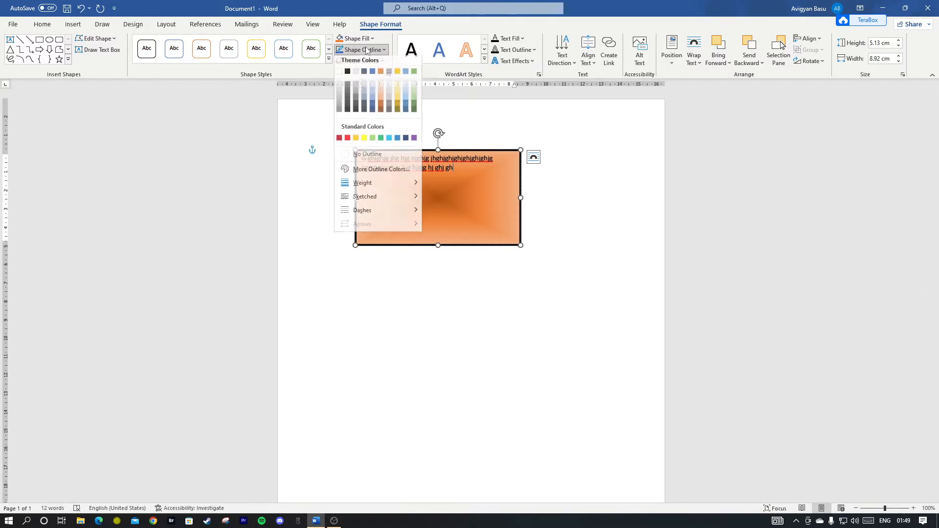
mouse_move(386, 199)
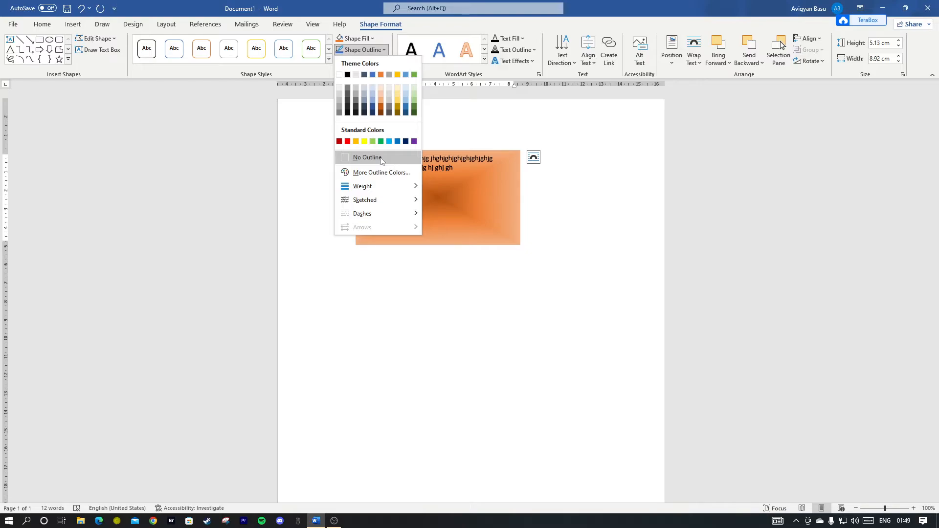
click(349, 76)
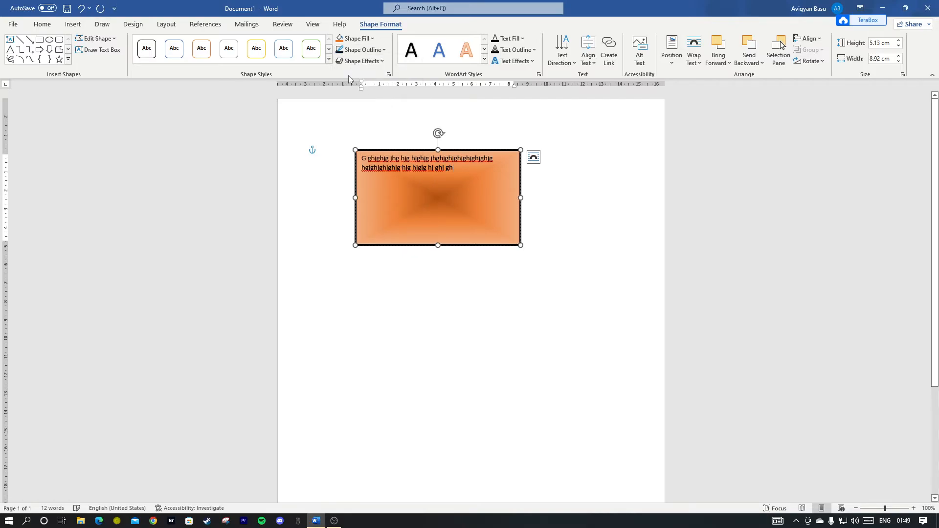
click(364, 50)
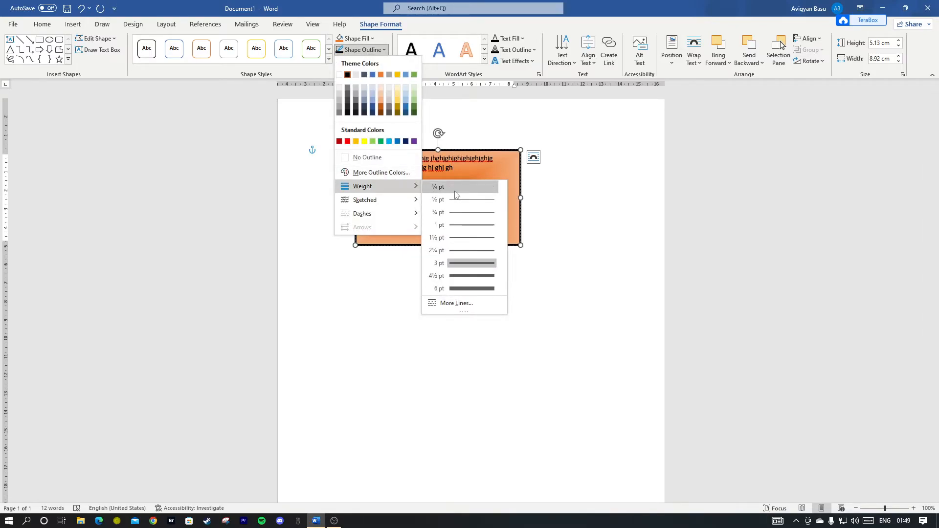
click(455, 227)
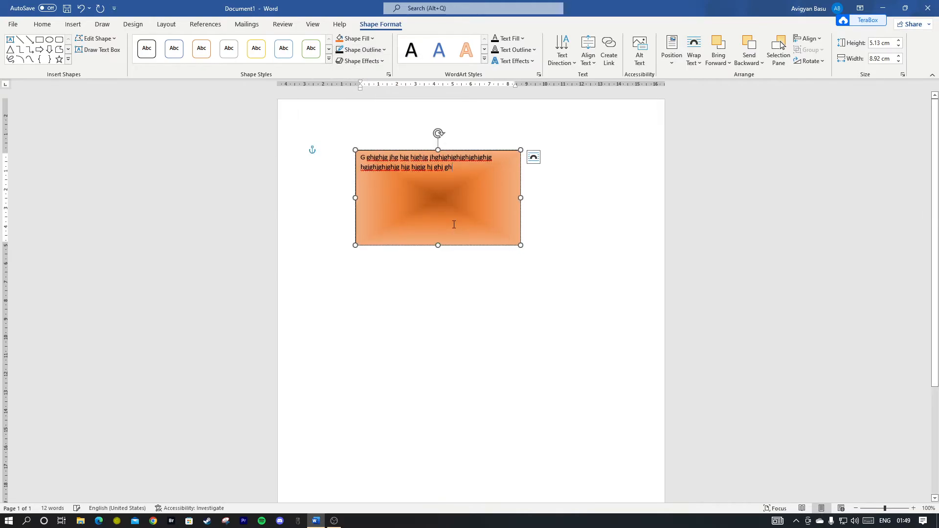
Step: Preview the shadow, reflection, glow and soft edge effects, and apply a parallel 3-D rotation to the text box
click(372, 62)
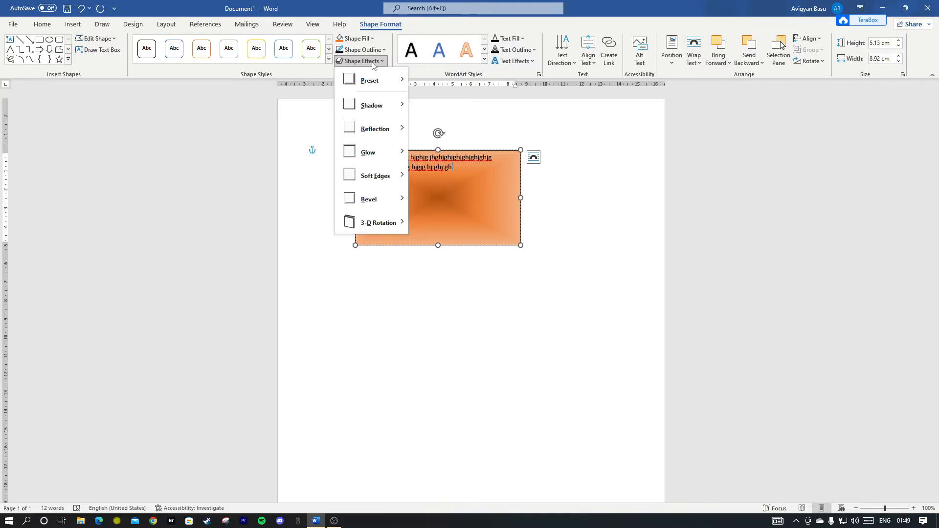
mouse_move(375, 83)
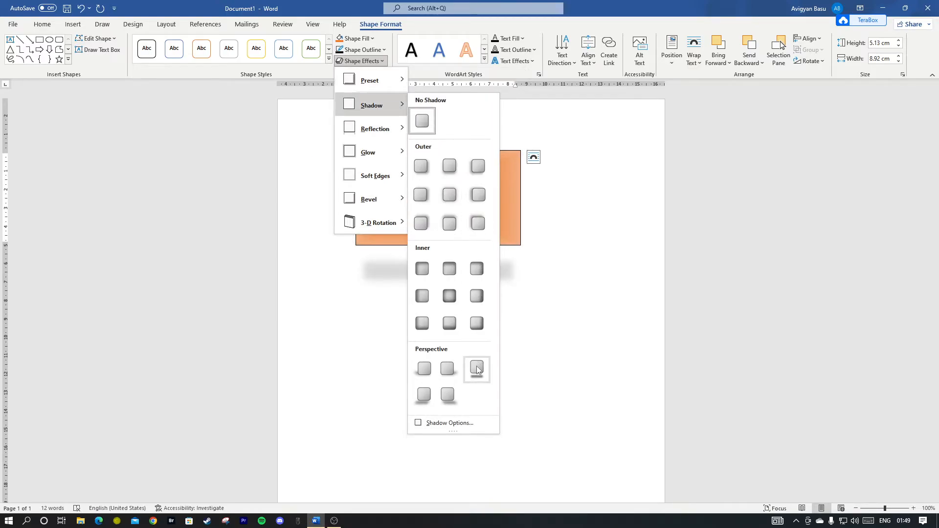
mouse_move(384, 131)
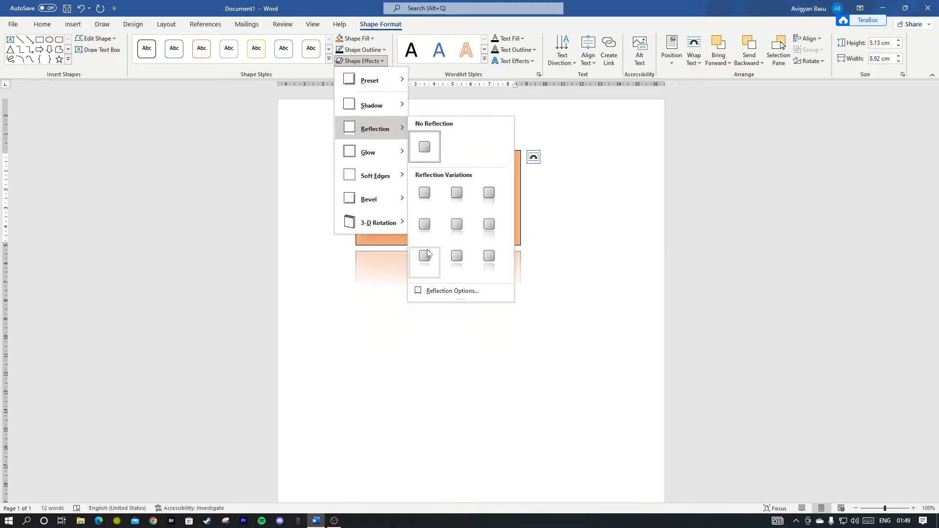
mouse_move(386, 152)
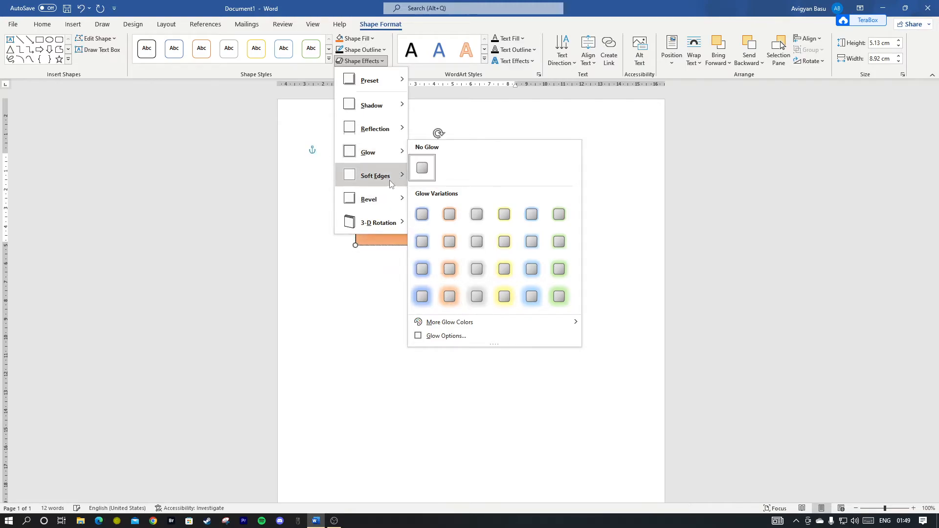
mouse_move(384, 177)
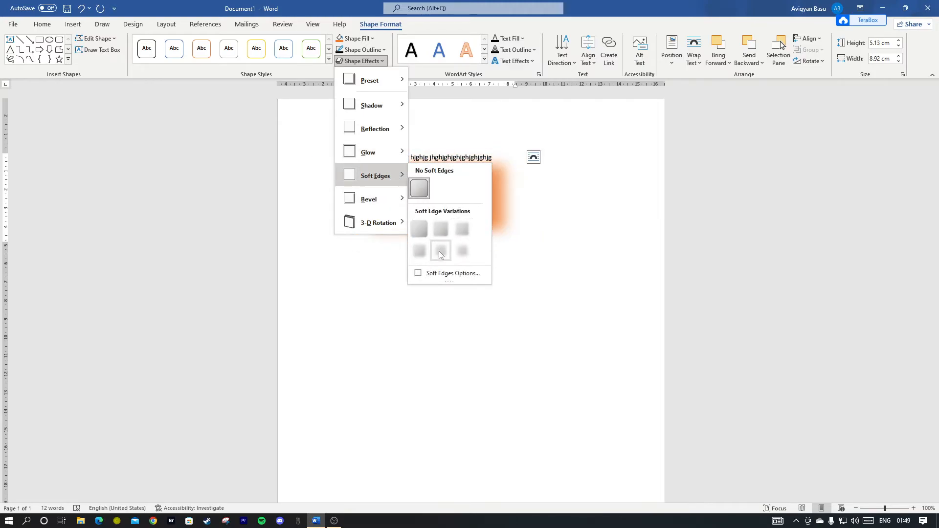
mouse_move(376, 199)
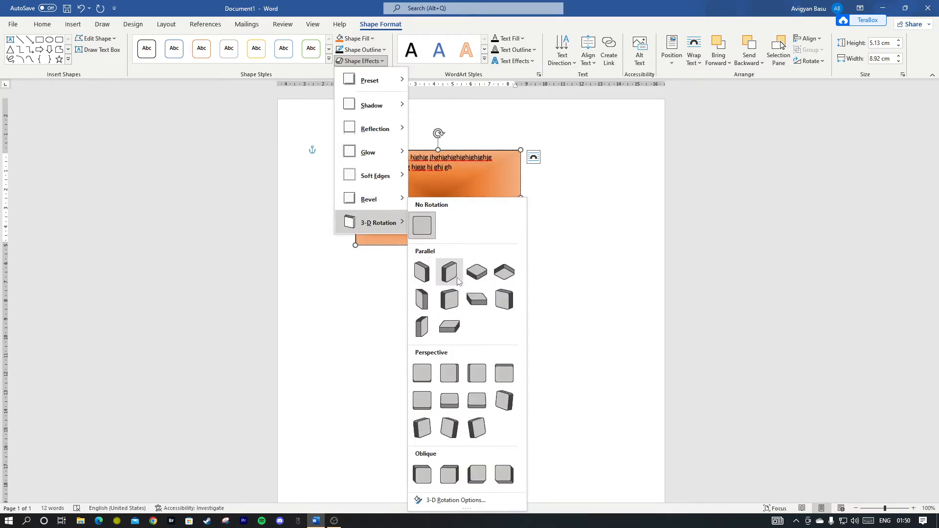
click(416, 330)
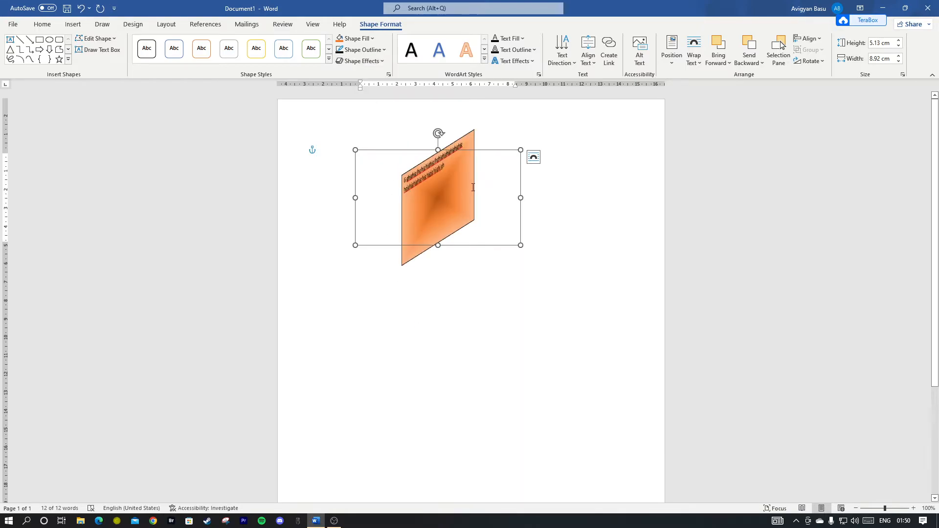
Step: Remove the 3-D rotation from the text box by resetting its effect preset to None
click(379, 61)
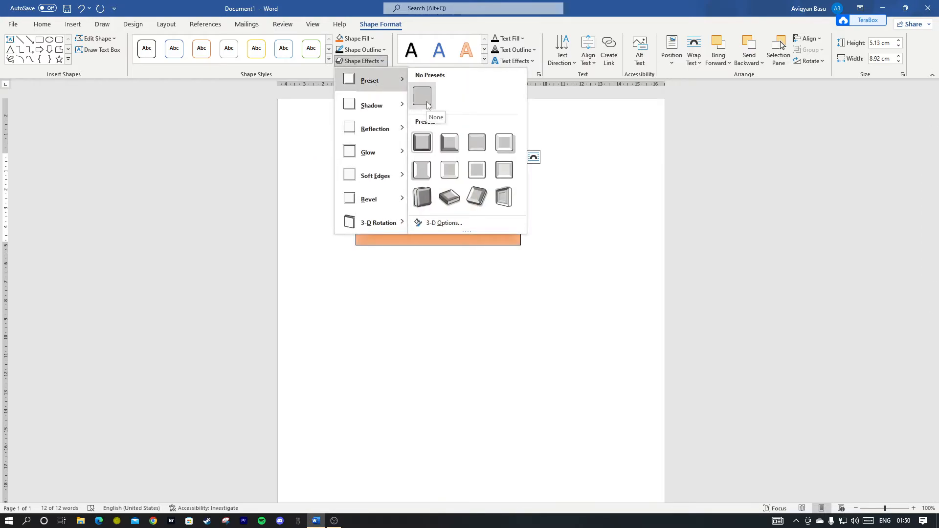
click(427, 102)
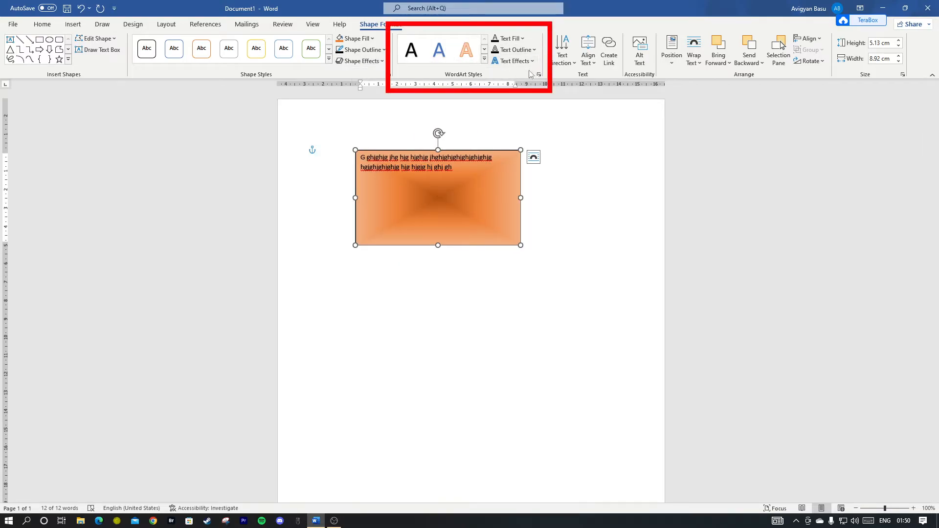
Step: Preview the WordArt styles and the text fill colours on the text box's text without applying any
click(484, 59)
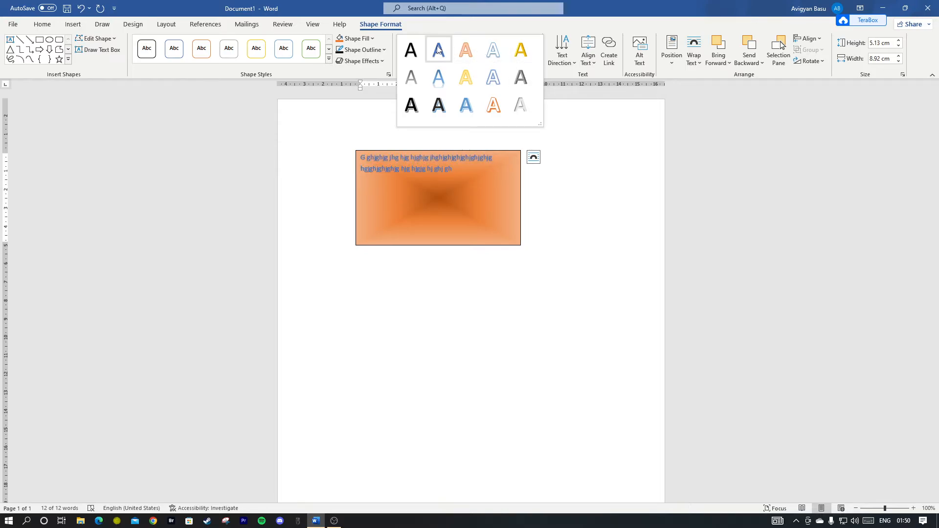
click(550, 43)
click(522, 40)
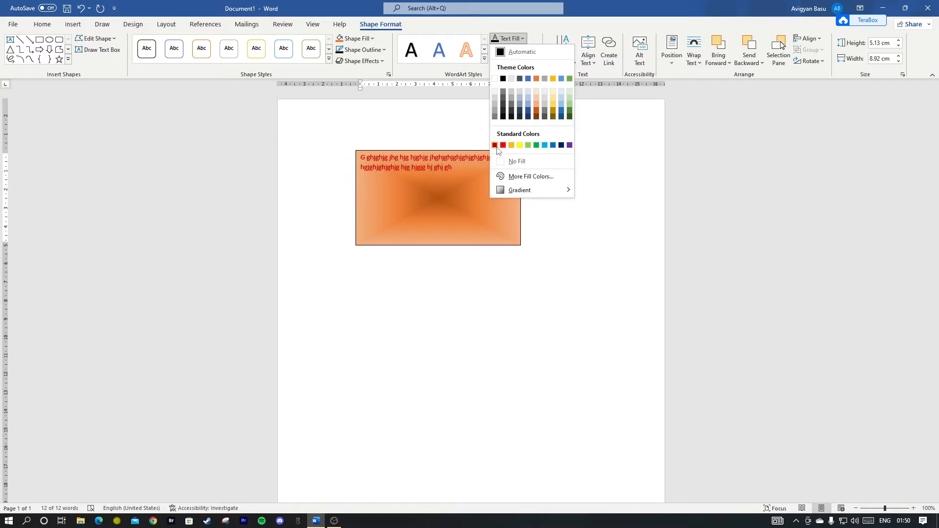
click(521, 40)
click(533, 50)
click(522, 40)
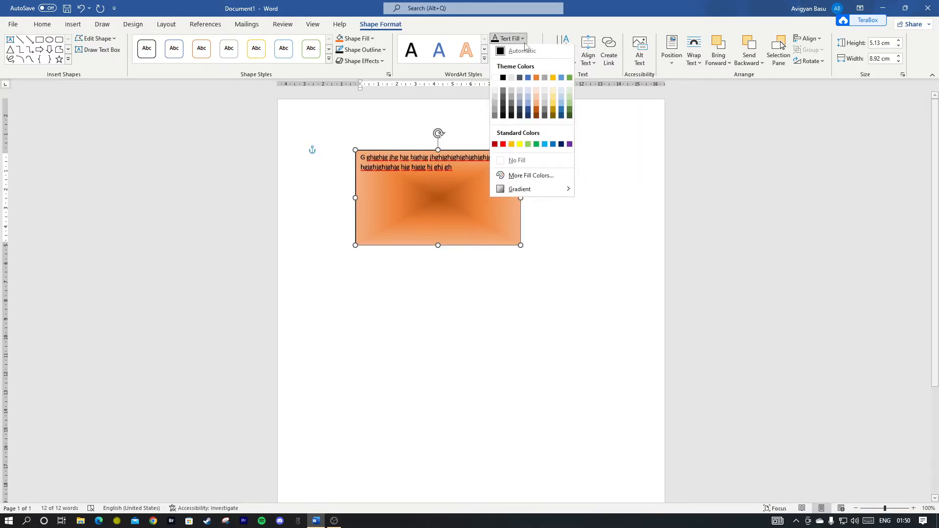
click(522, 39)
Step: Preview the Transform text effects on the text box's text without applying any
click(532, 61)
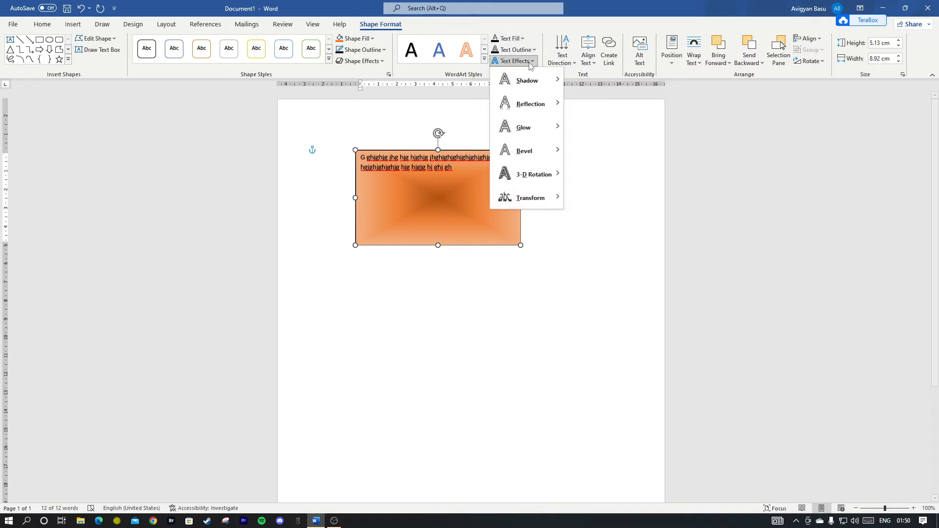
mouse_move(528, 198)
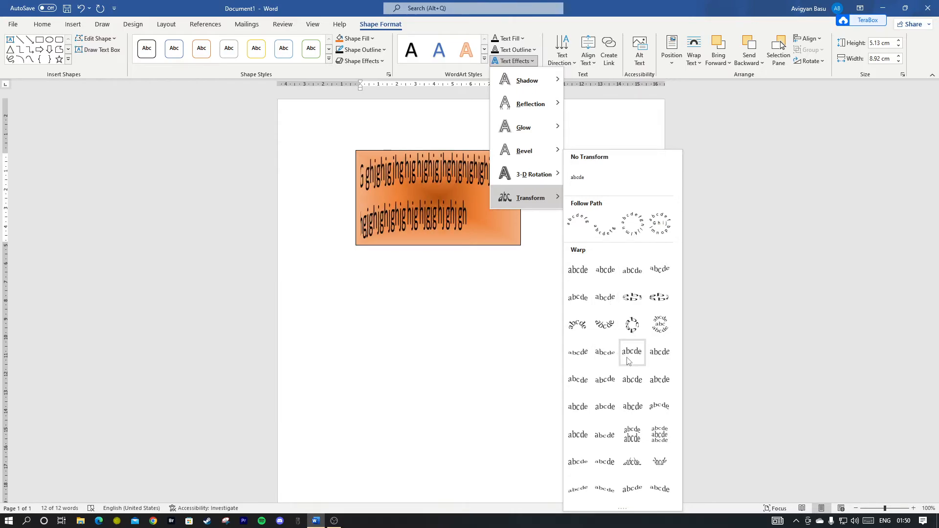
click(534, 61)
Step: Rotate all text in the text box by 90°, change it to 270°, and return its direction to Horizontal
click(566, 64)
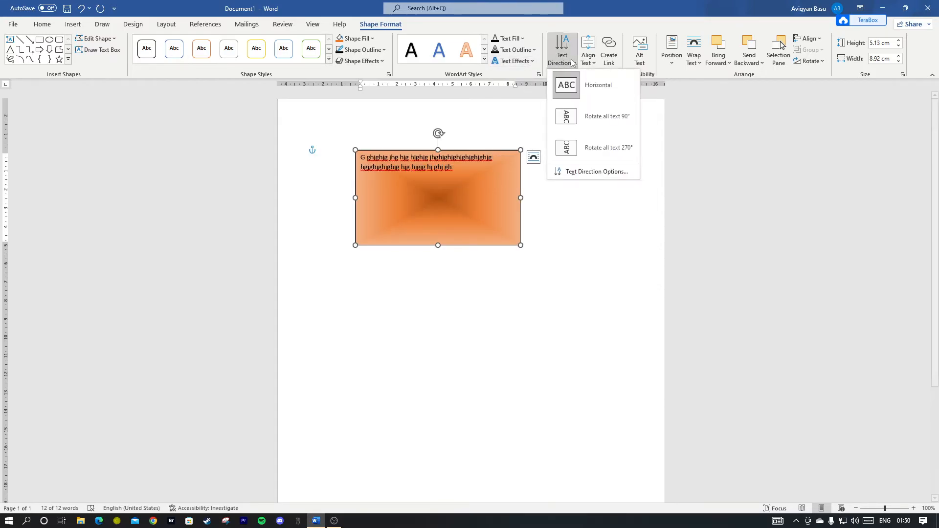
click(602, 125)
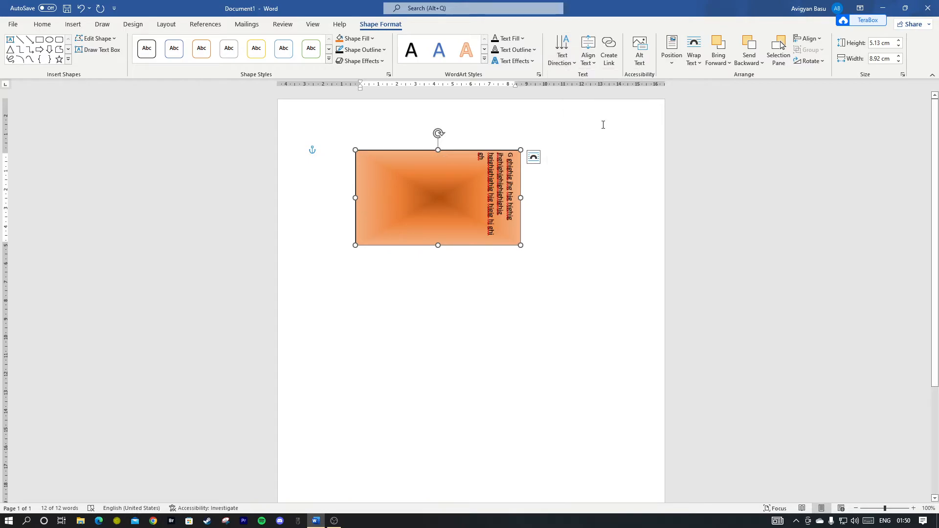
click(567, 63)
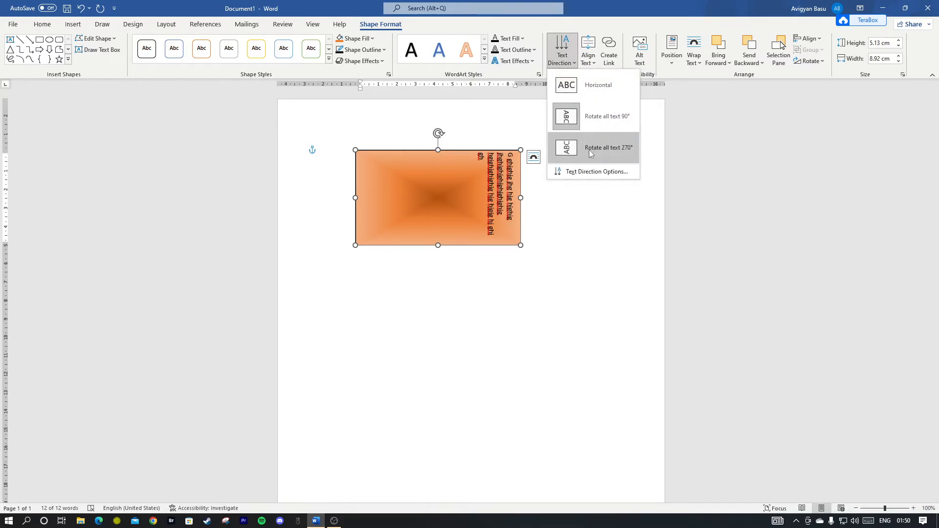
click(590, 153)
click(563, 57)
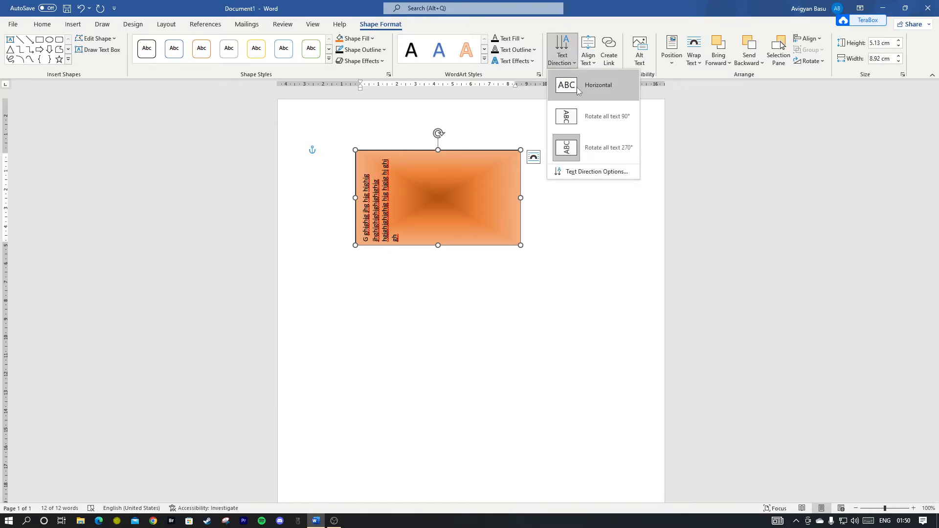
click(577, 89)
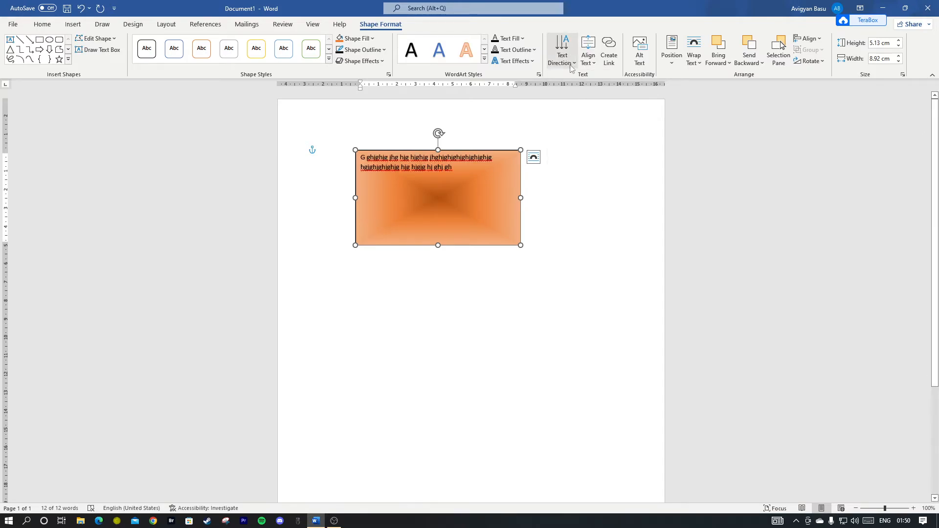
Step: Preview the vertical text alignment options, including Bottom, on the text box without applying any
click(591, 62)
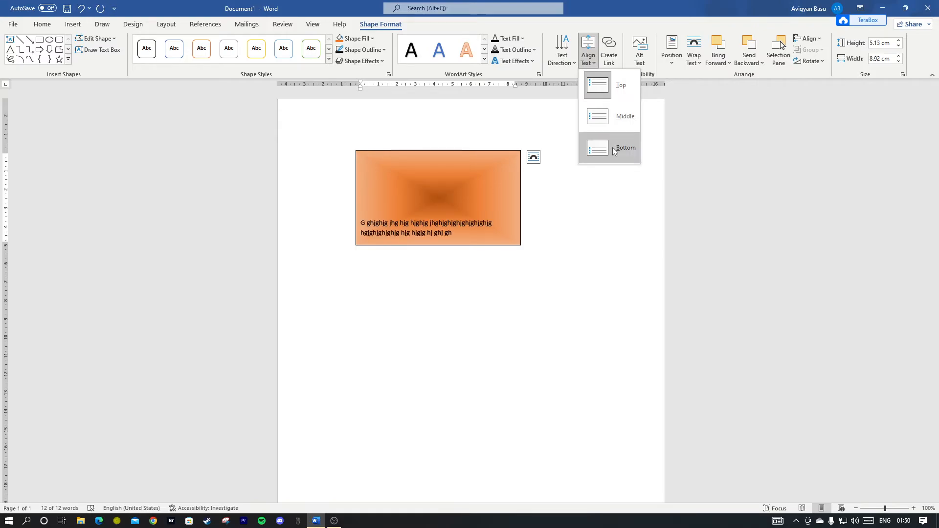
click(593, 61)
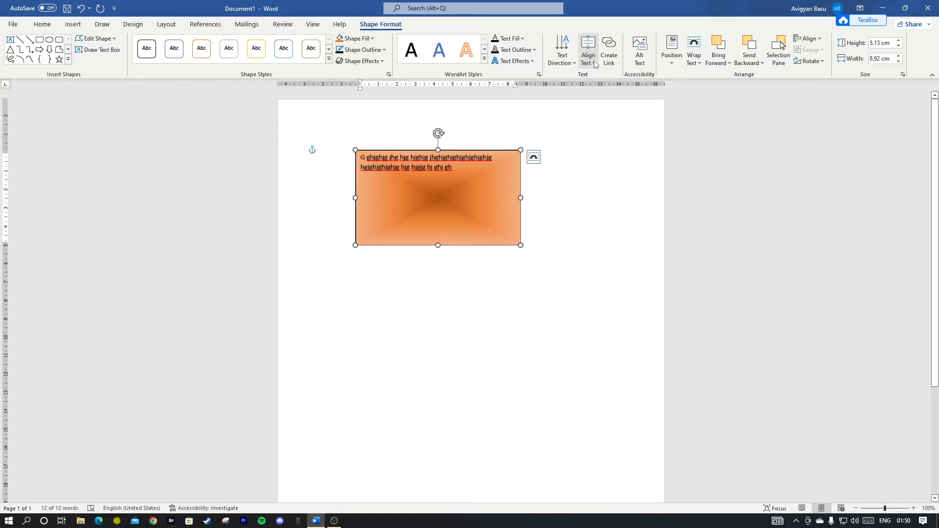
click(562, 219)
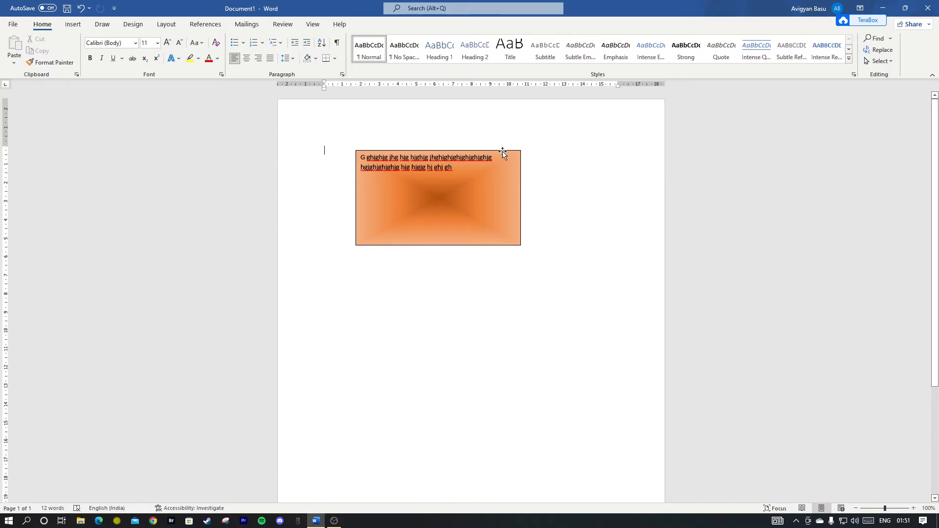
Step: Replace the text box with a right block arrow about 3.6 cm high and 5.5 cm wide near the top of the page
click(503, 153)
key(Delete)
click(73, 24)
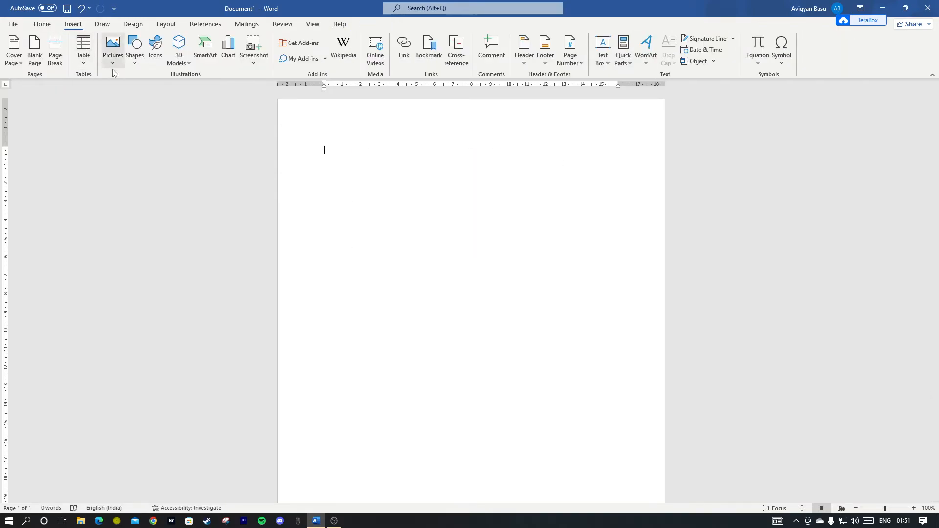
click(137, 63)
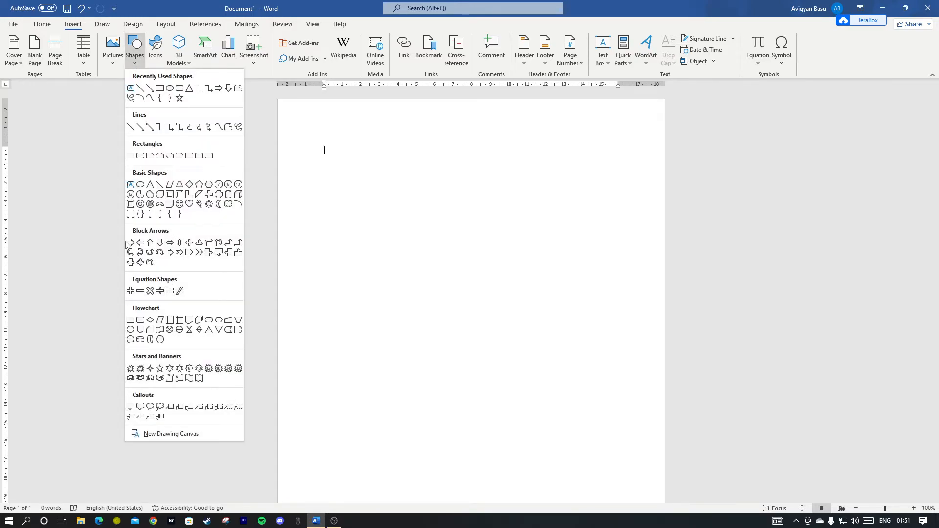
click(131, 244)
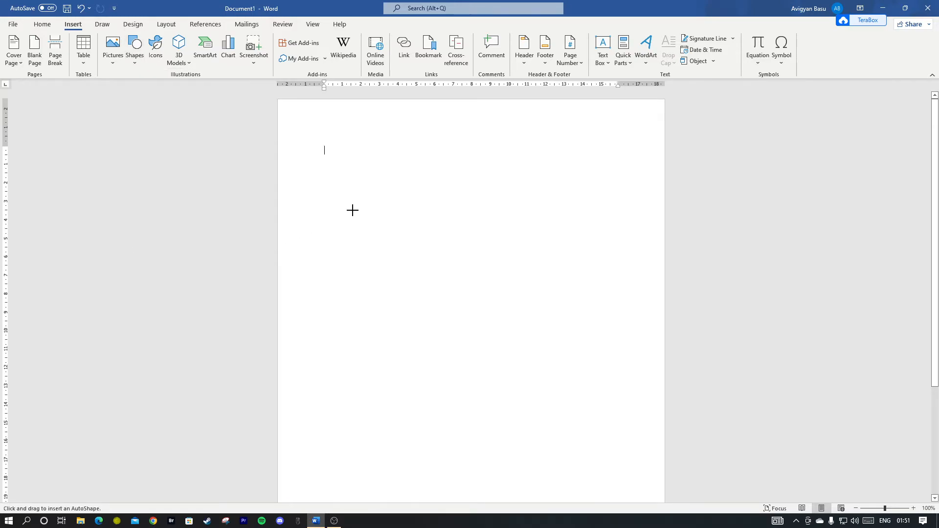
mouse_move(355, 191)
mouse_down()
mouse_move(441, 230)
mouse_move(442, 251)
mouse_move(456, 258)
mouse_up()
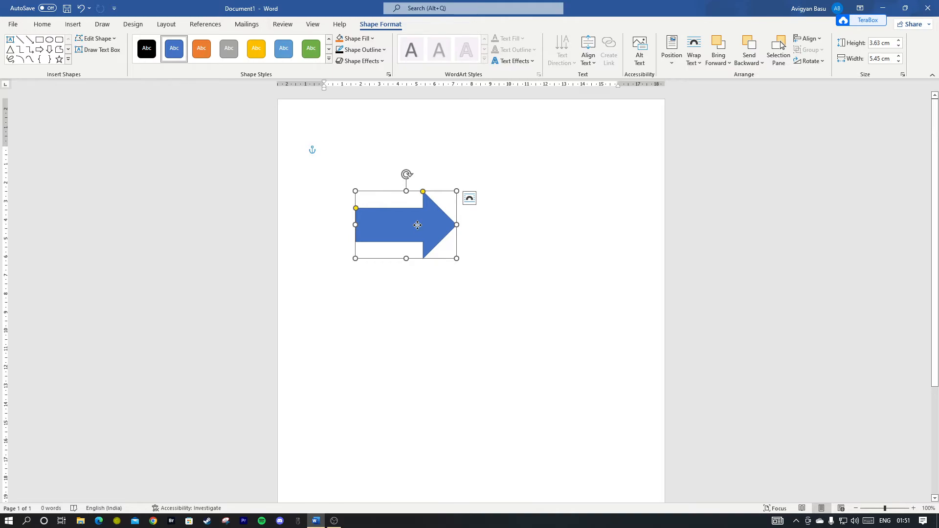
Step: Add filler text starting with "Ghfghfjgghfghfghf" inside the block arrow
right_click(417, 226)
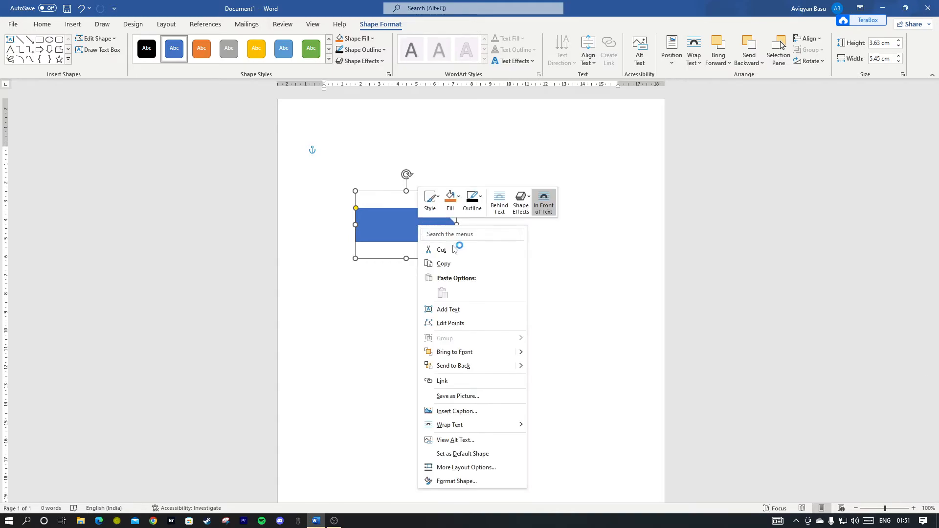
click(451, 311)
text(ghfghfjgghfghfghf ghfghfghf)
text(hfhfghfgh)
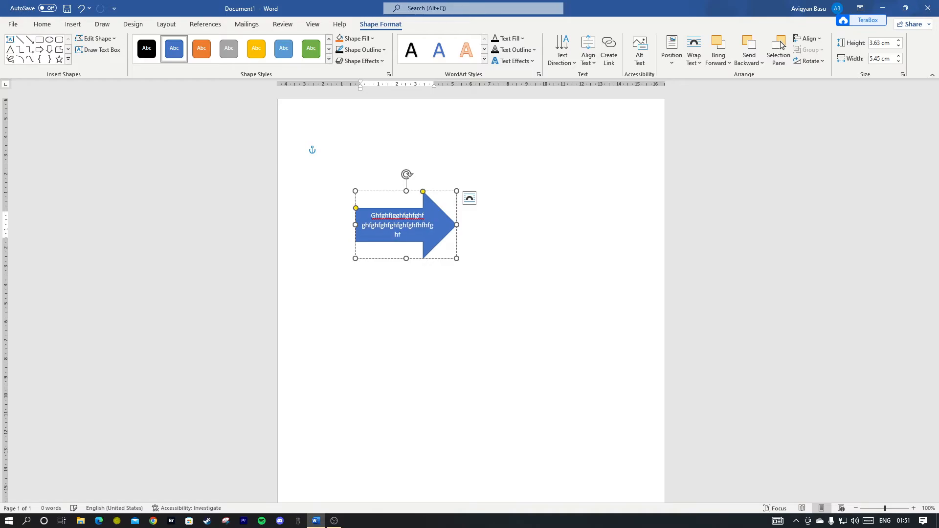
click(502, 215)
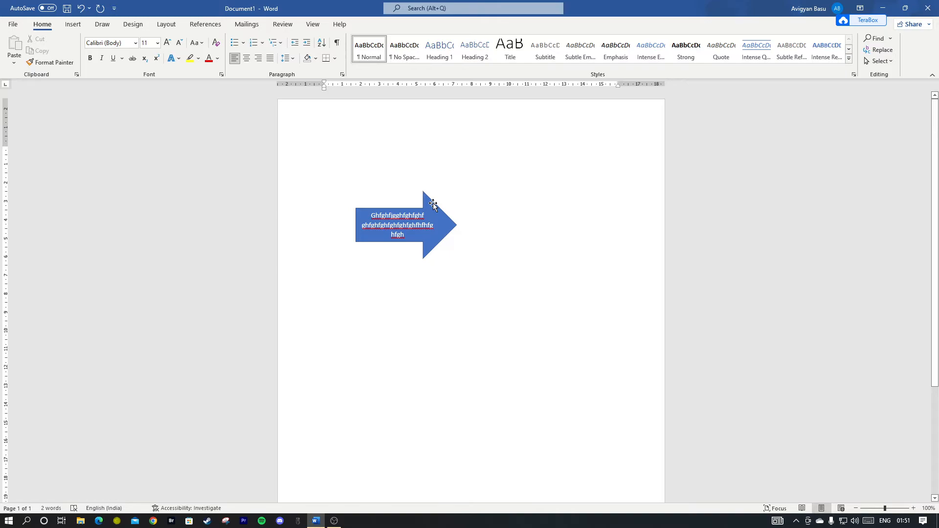
Step: Delete the block arrow from the page and open the recent document device1
click(433, 205)
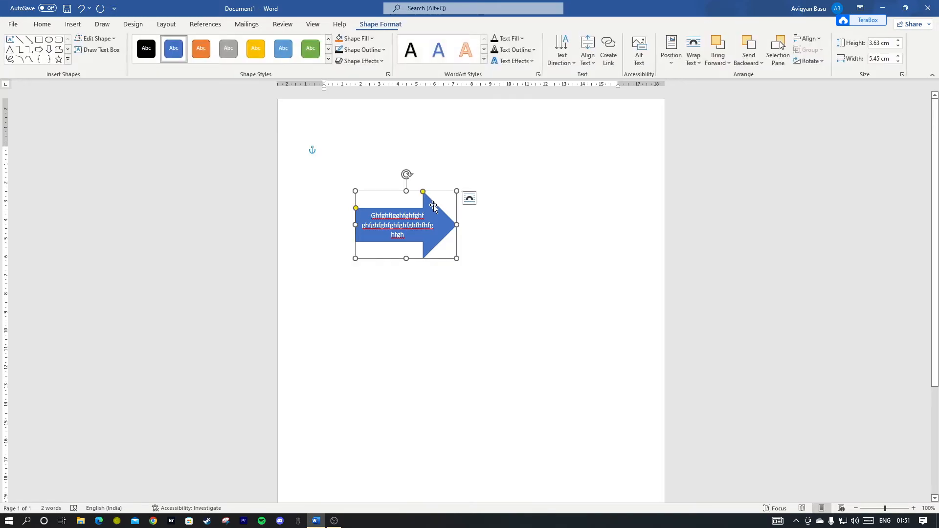
key(Delete)
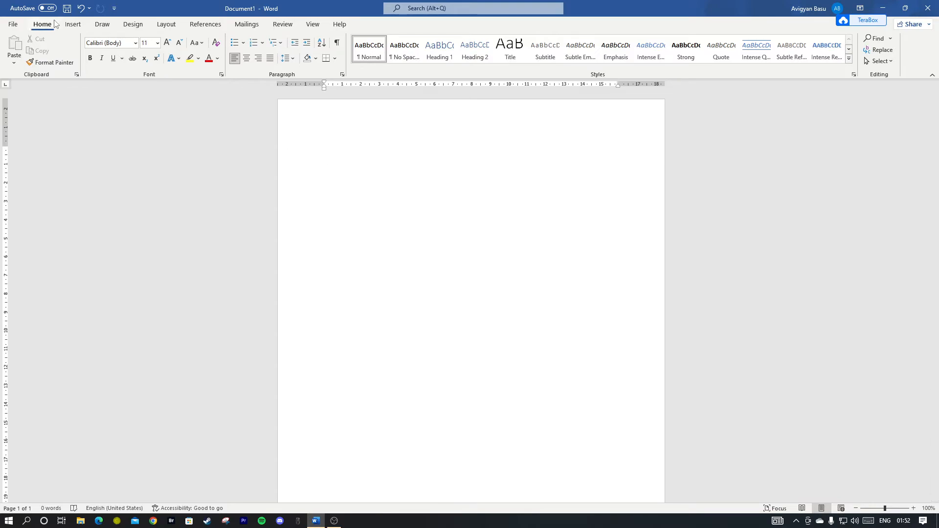
click(13, 25)
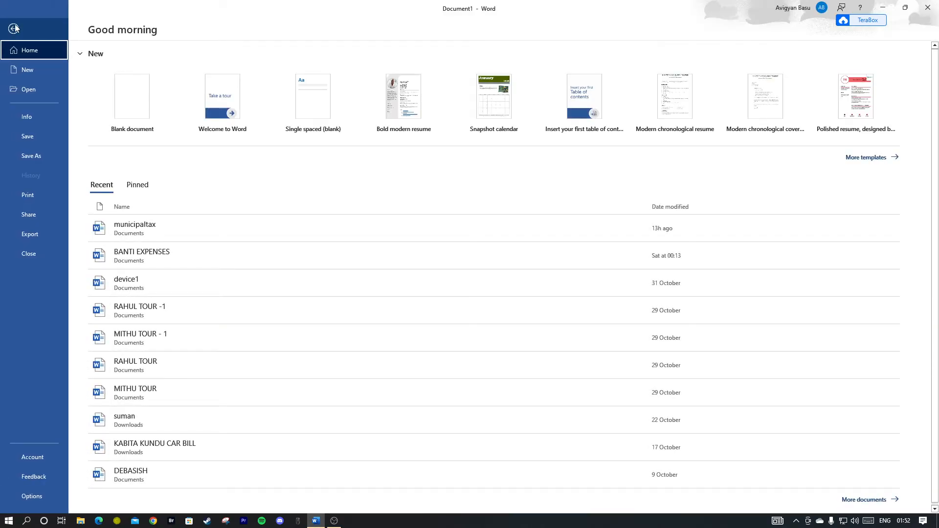
click(142, 283)
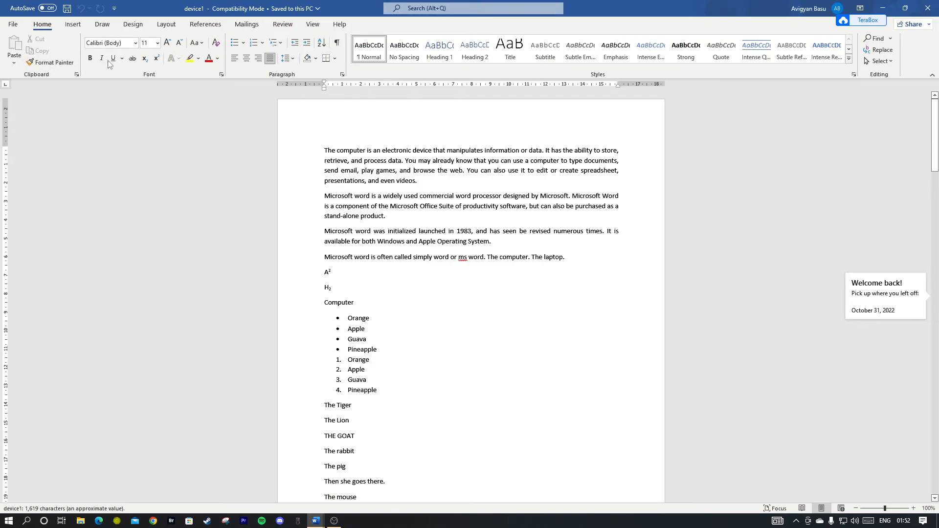
Step: Draw a quad arrow callout about 4.8 cm high and 5.9 cm wide over the opening paragraphs and give it the gold shape style
click(73, 25)
click(134, 54)
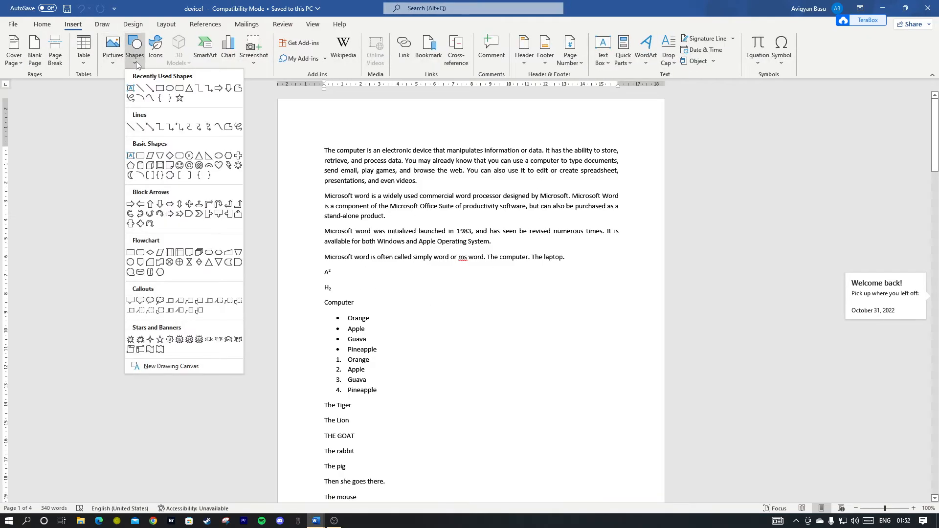
click(141, 225)
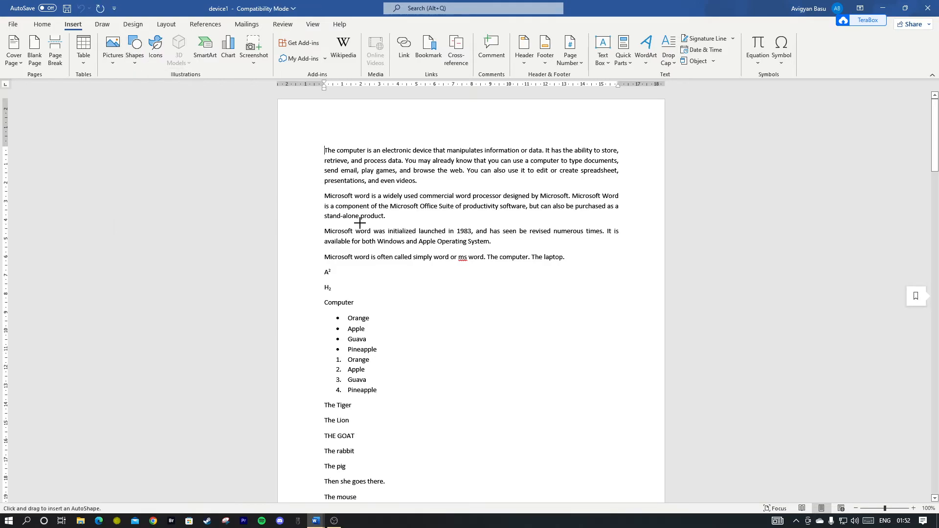
drag(436, 182, 545, 271)
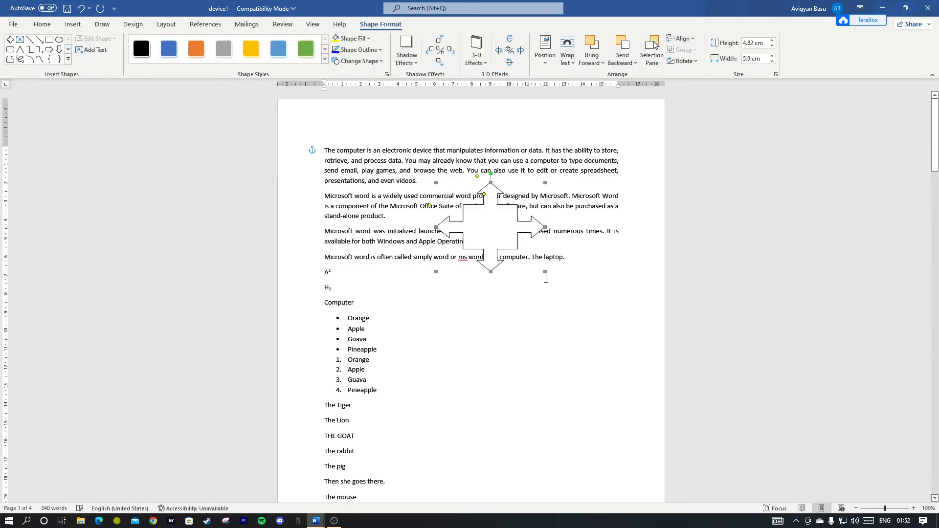
click(250, 51)
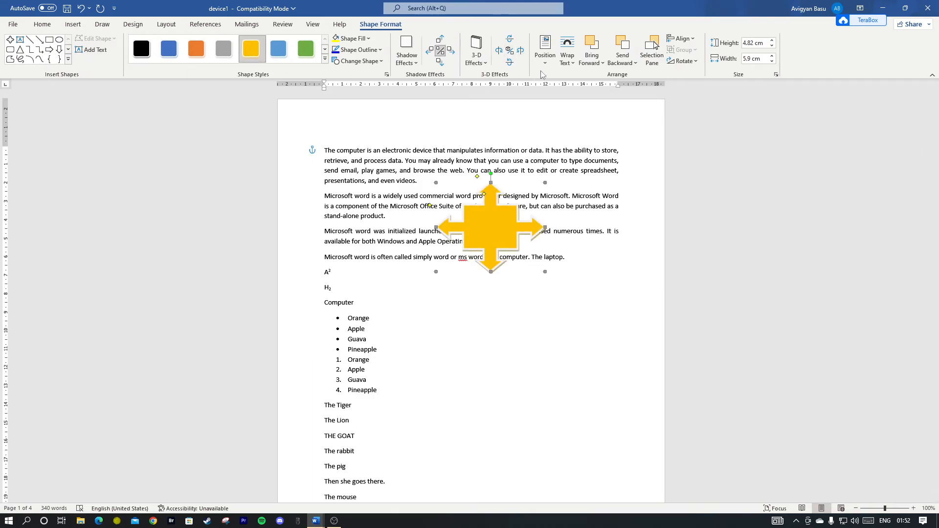
Step: Compare the quad arrow's text wrapping options, set the wrapping to Square, and shift the shape slightly to the right within the text
click(567, 66)
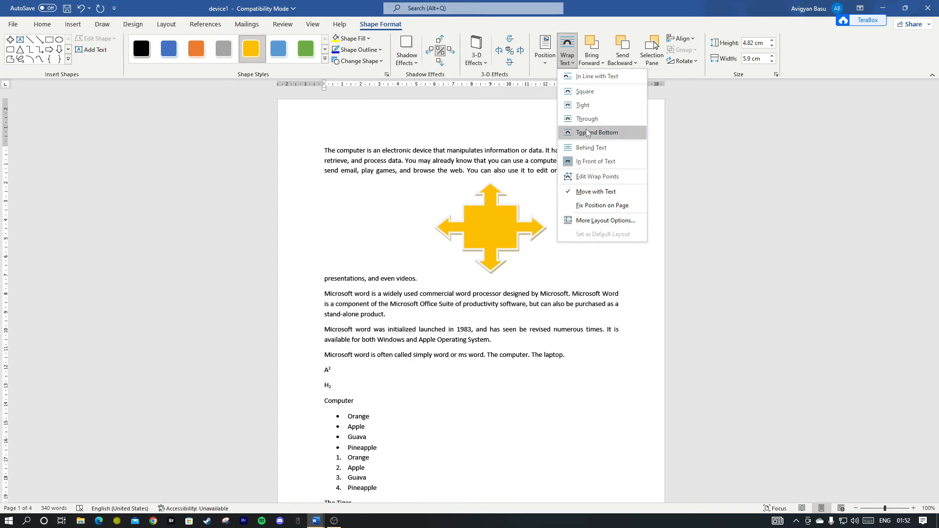
click(577, 166)
click(567, 55)
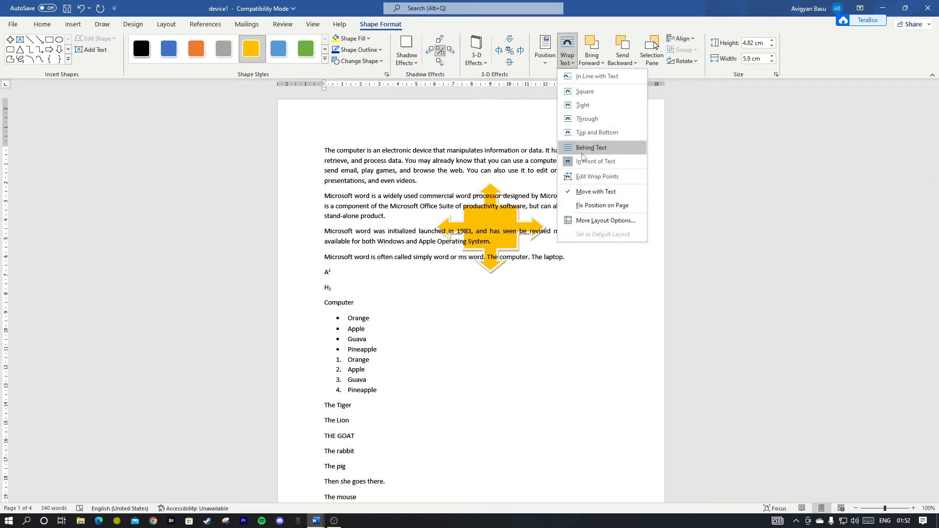
click(596, 93)
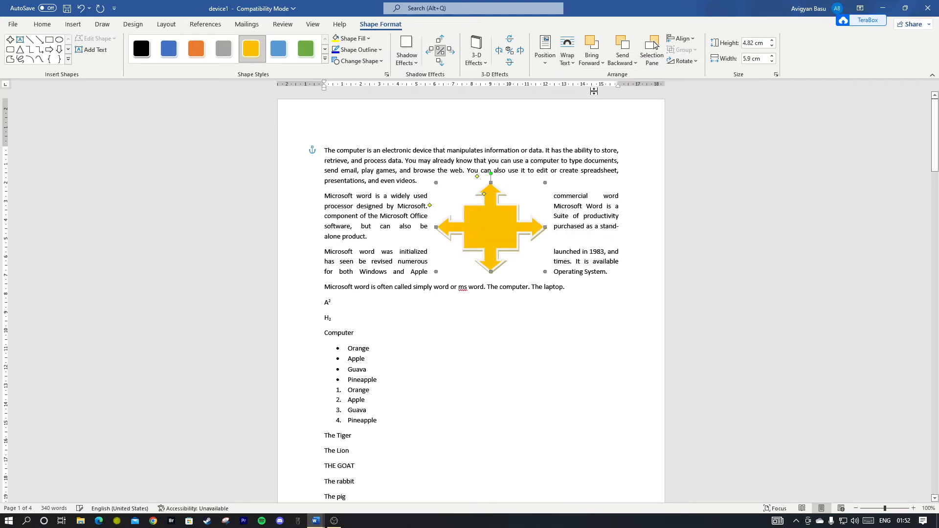
mouse_move(497, 230)
mouse_down()
mouse_move(420, 206)
mouse_move(504, 227)
mouse_up()
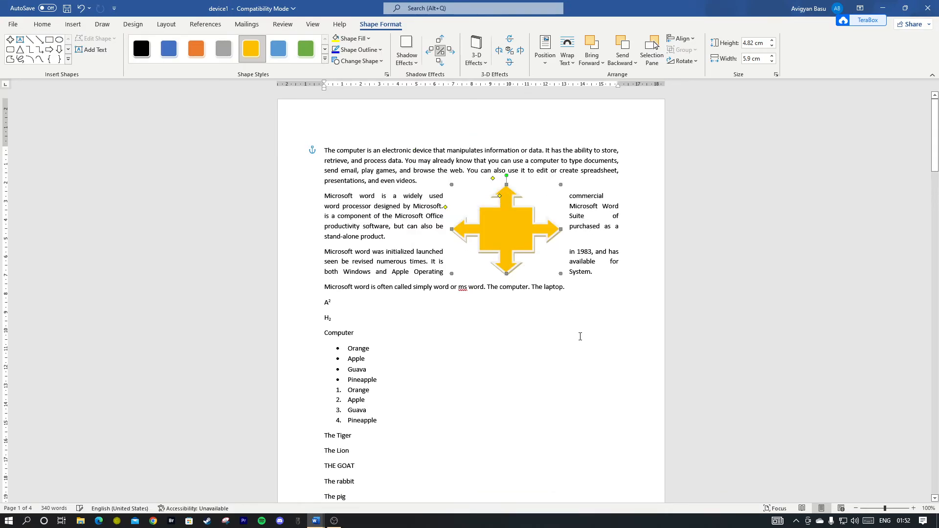
Step: In the blank Document1, draw a rectangle about 4.5 cm high and 7.5 cm wide and give it the orange shape style
key(ctrl+n)
click(73, 24)
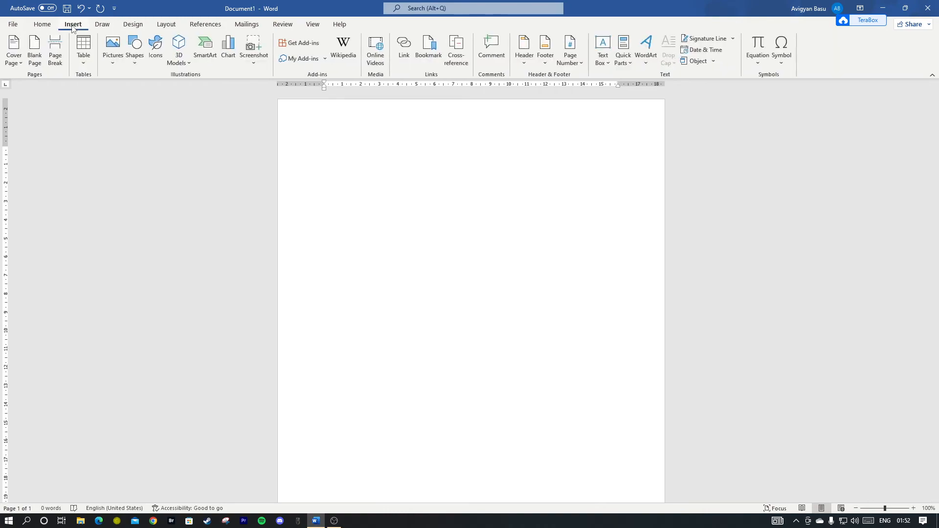
click(133, 64)
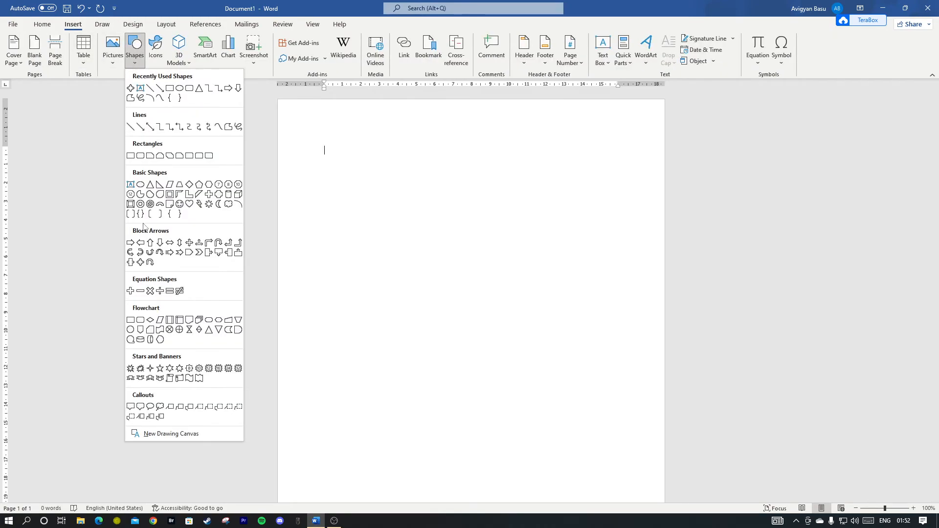
click(130, 156)
drag(360, 165, 498, 248)
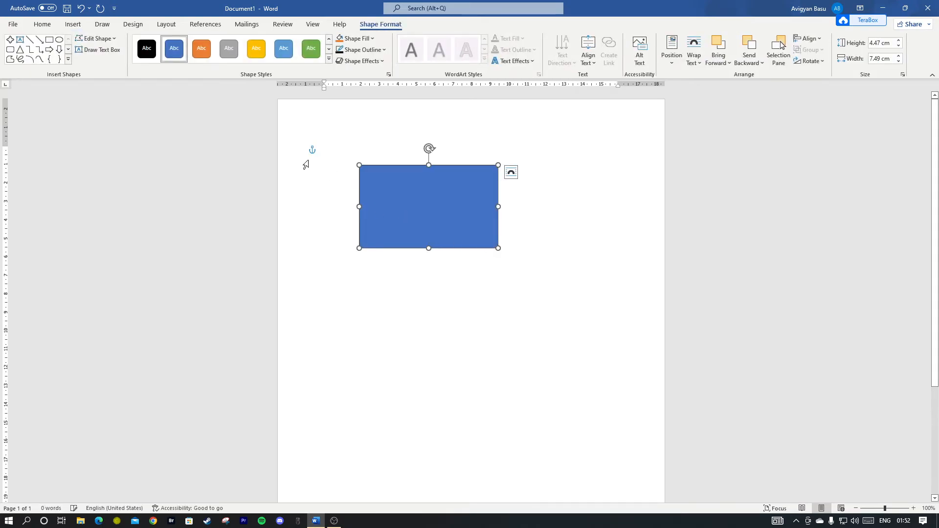
click(202, 48)
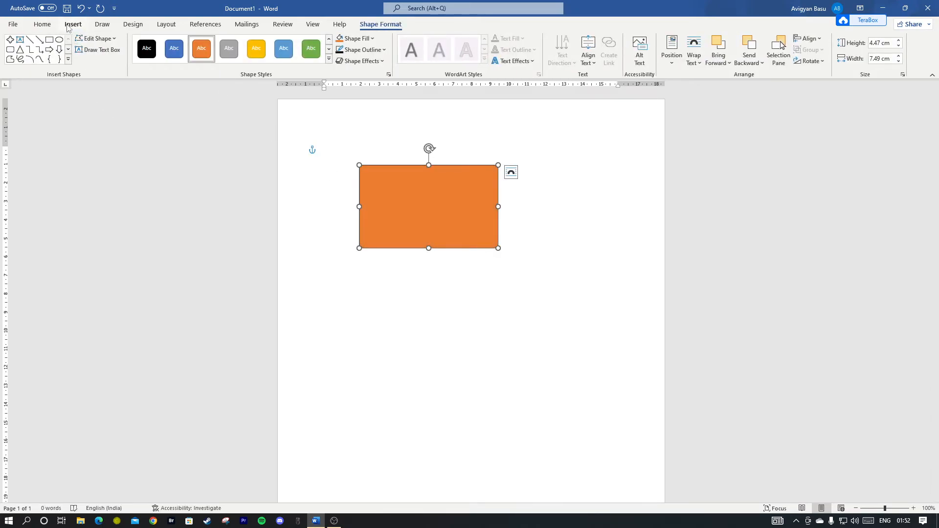
Step: Draw an oval about 2.7 cm high and 4.1 cm wide to the right of the orange rectangle
click(60, 41)
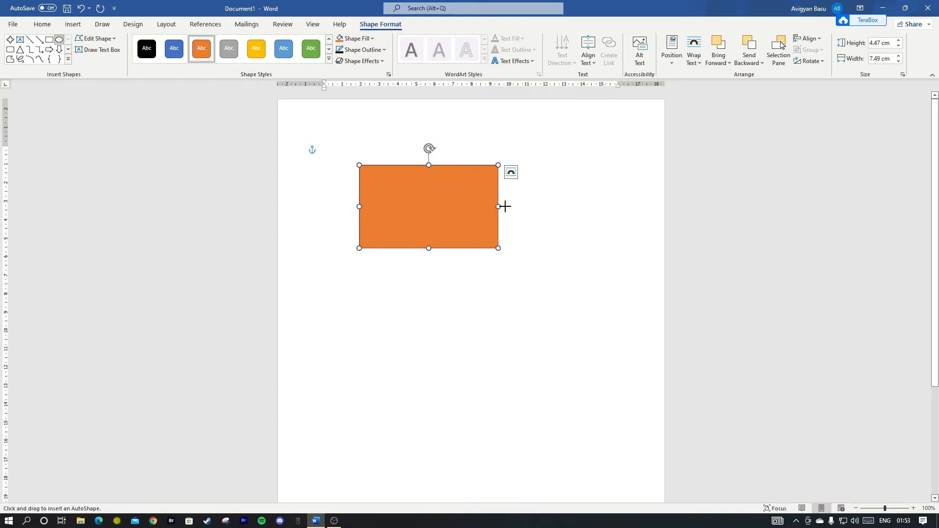
drag(520, 204, 595, 255)
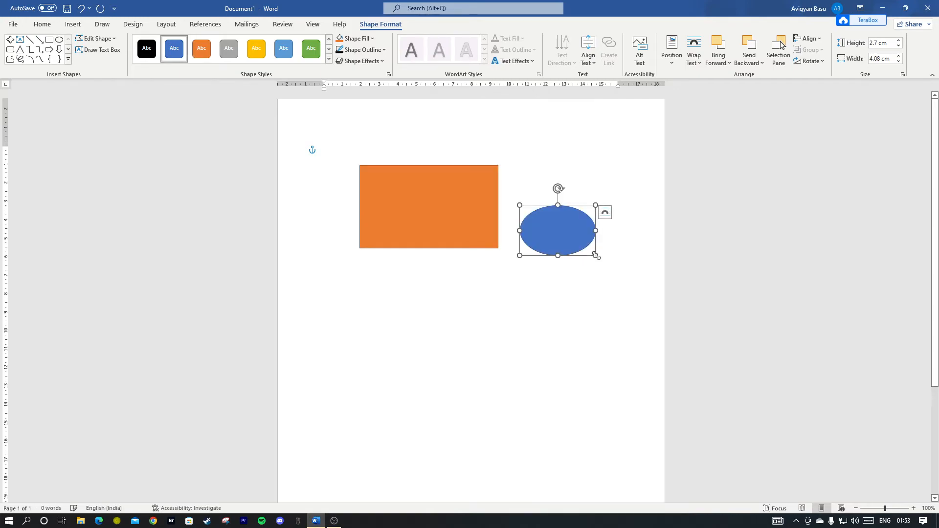
Step: Give the oval the gold shape style and group it with the orange rectangle
click(257, 56)
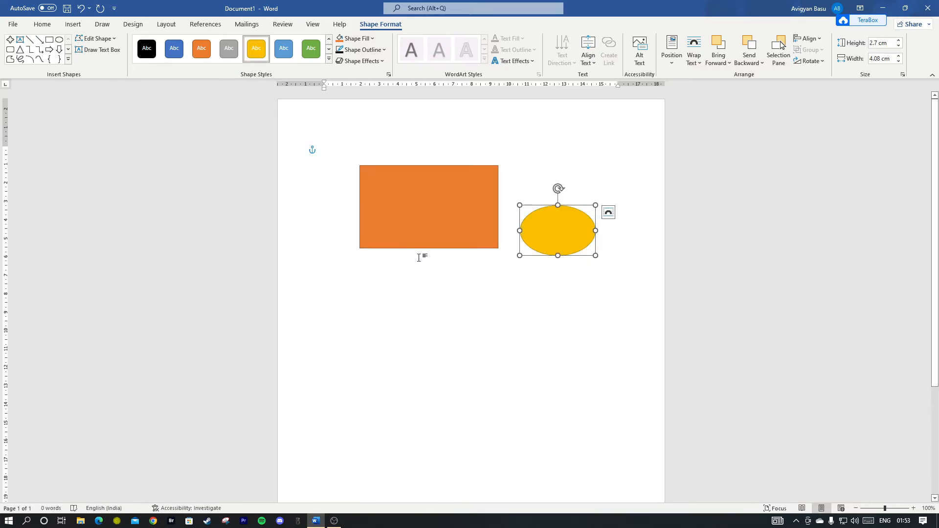
click(432, 215)
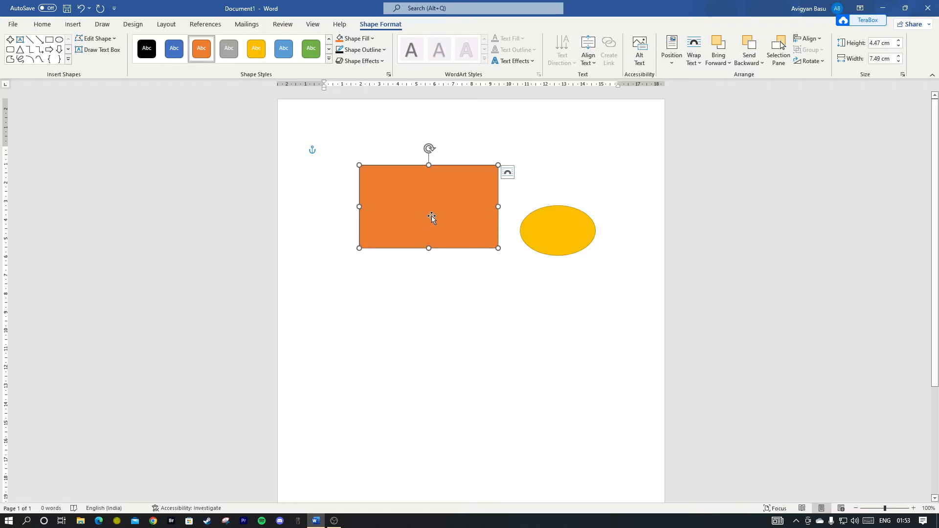
click(583, 233)
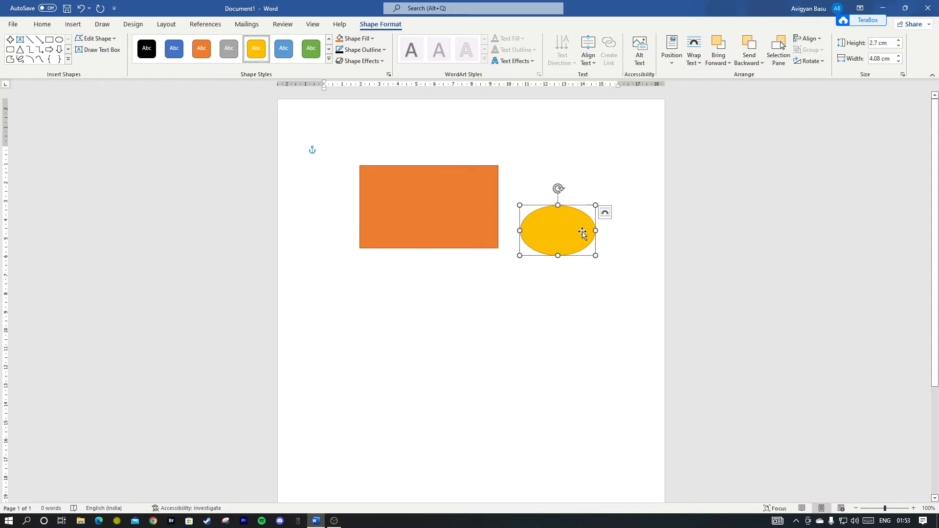
click(457, 216)
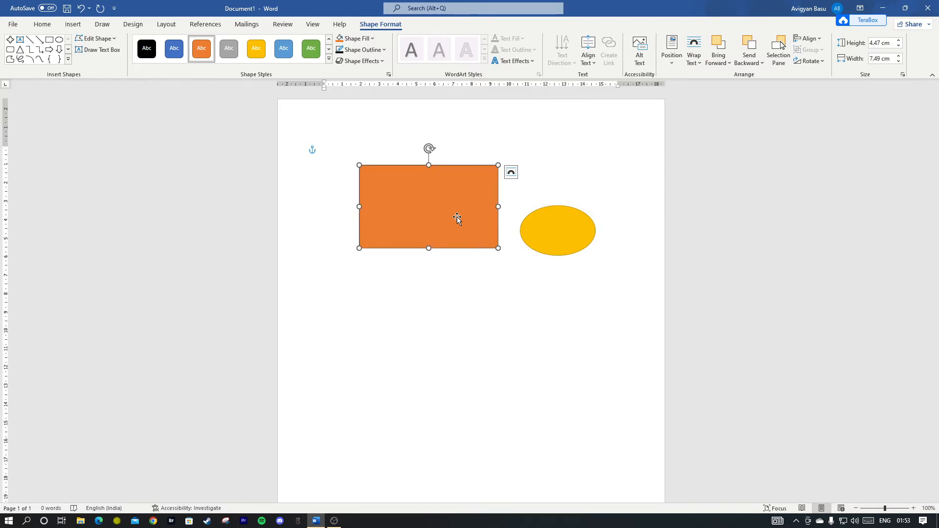
shift+click(548, 236)
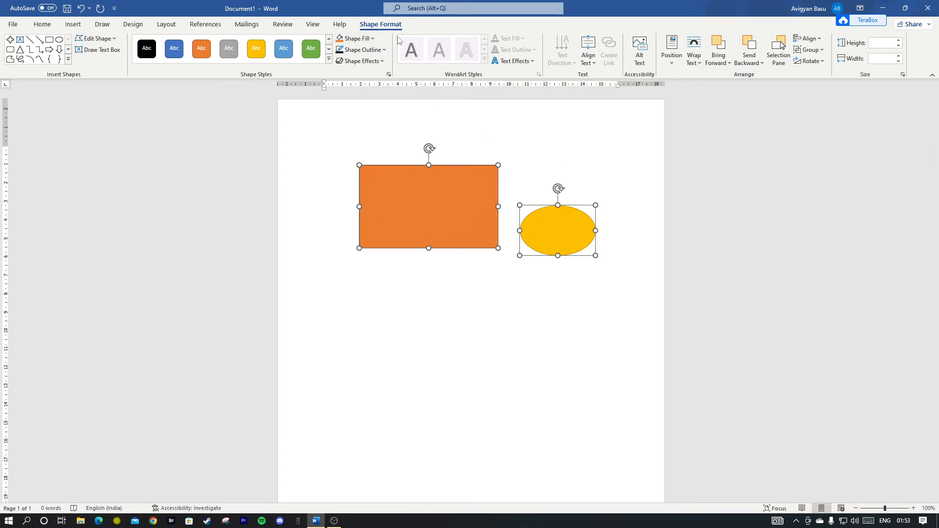
click(814, 51)
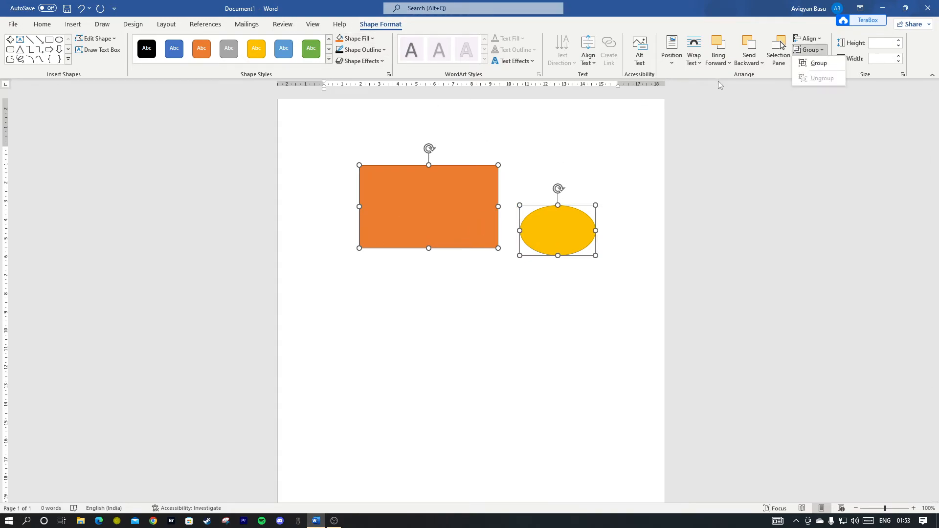
click(819, 63)
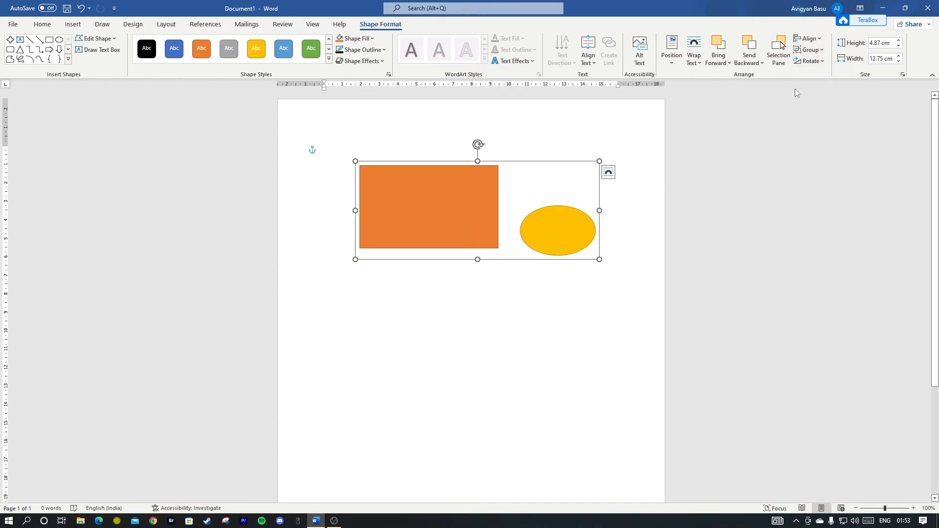
Step: Ungroup the two shapes and place them at reduced size with the oval, about 1.4 cm high and 2.3 cm wide, on top of the rectangle
click(820, 51)
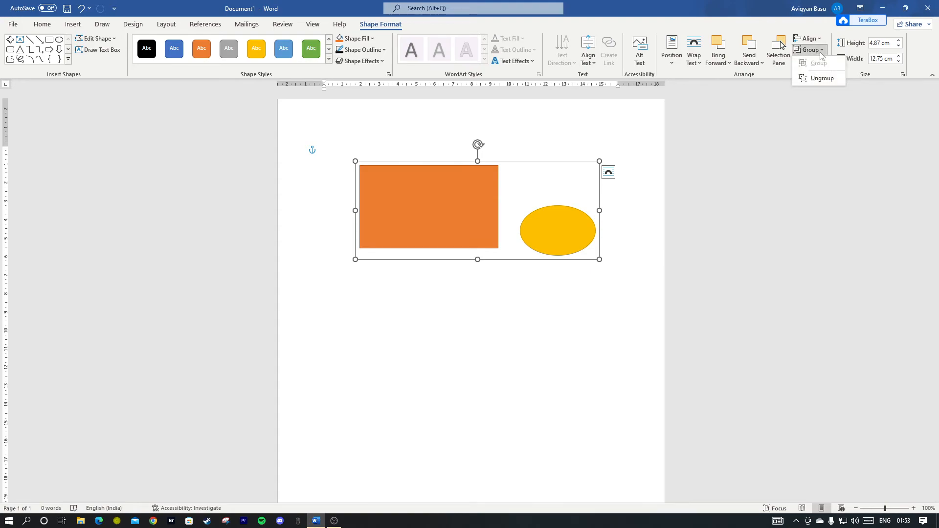
click(806, 81)
drag(595, 255, 416, 208)
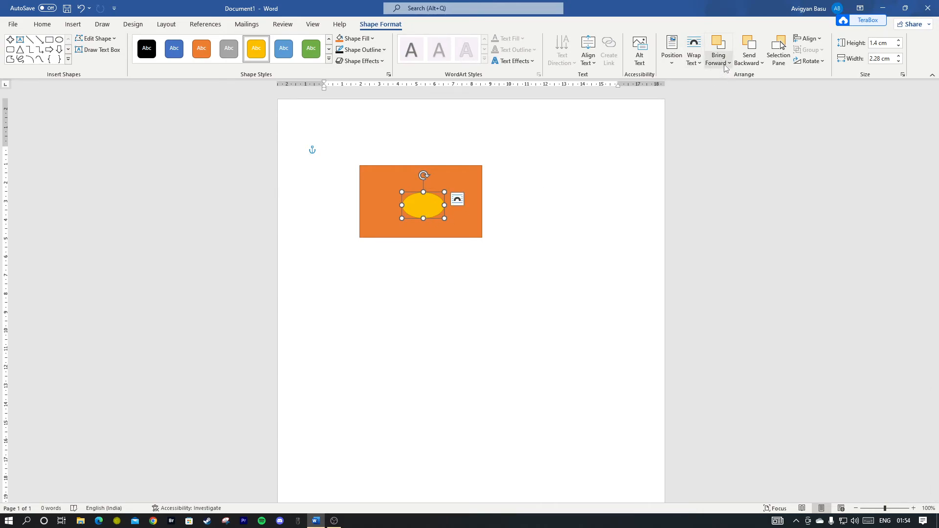
Step: Send the gold oval backward behind the orange rectangle and bring it forward again
click(750, 60)
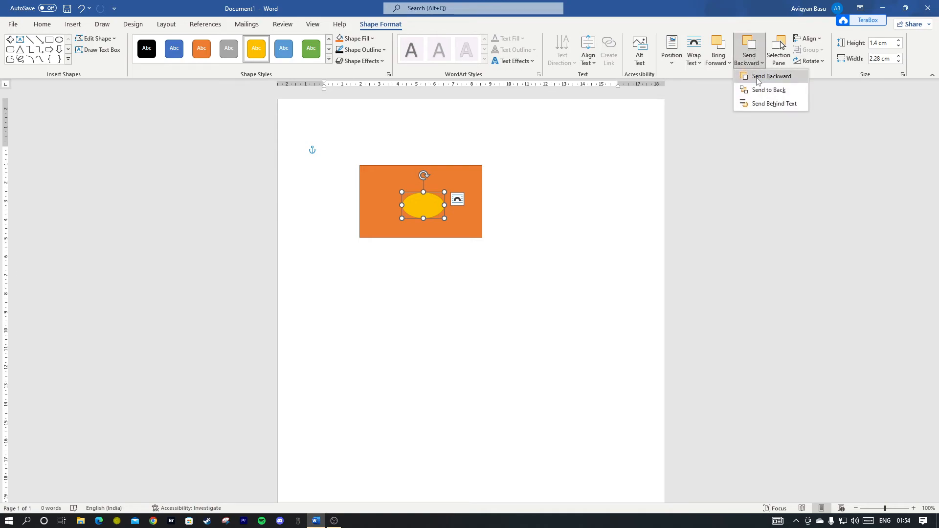
click(757, 77)
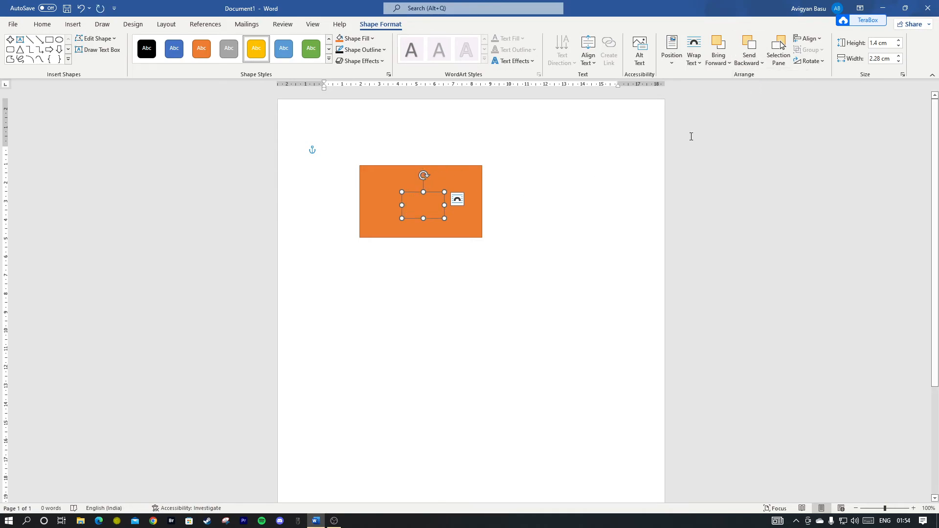
click(728, 62)
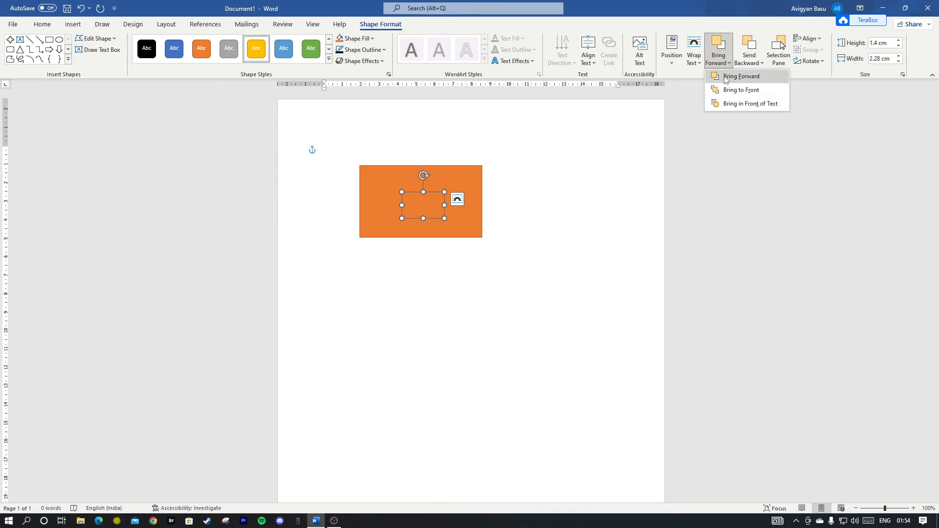
click(724, 73)
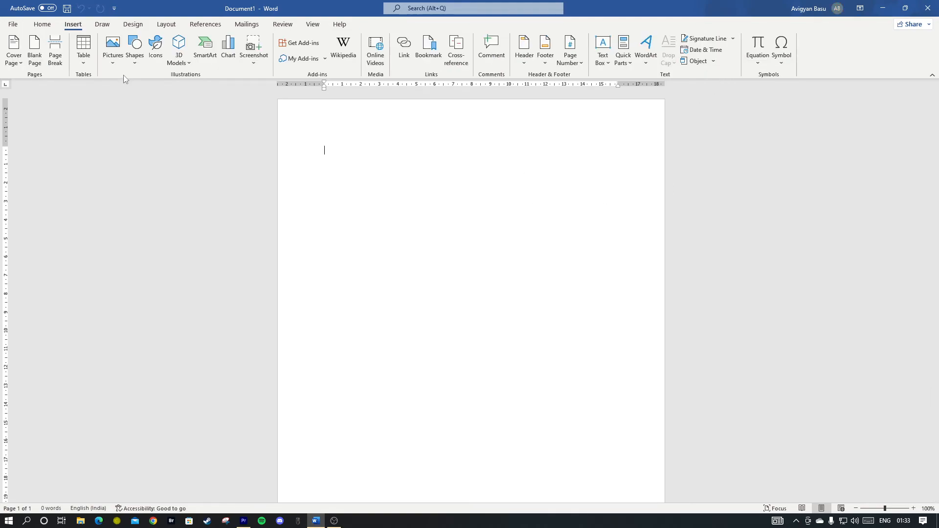
Step: On a blank page, draw a right block arrow about 2.7 cm high and 3.9 cm wide and examine its rotate and flip options
click(137, 62)
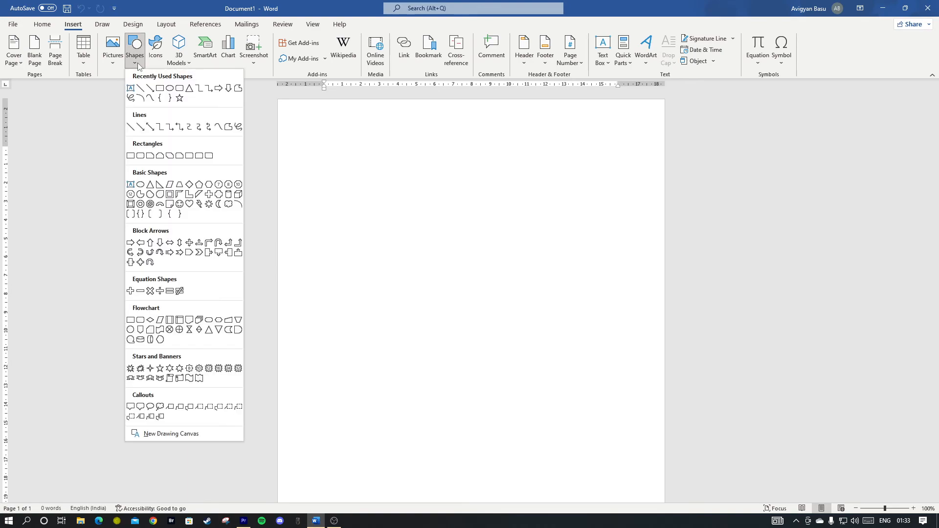
click(131, 244)
drag(336, 164, 410, 214)
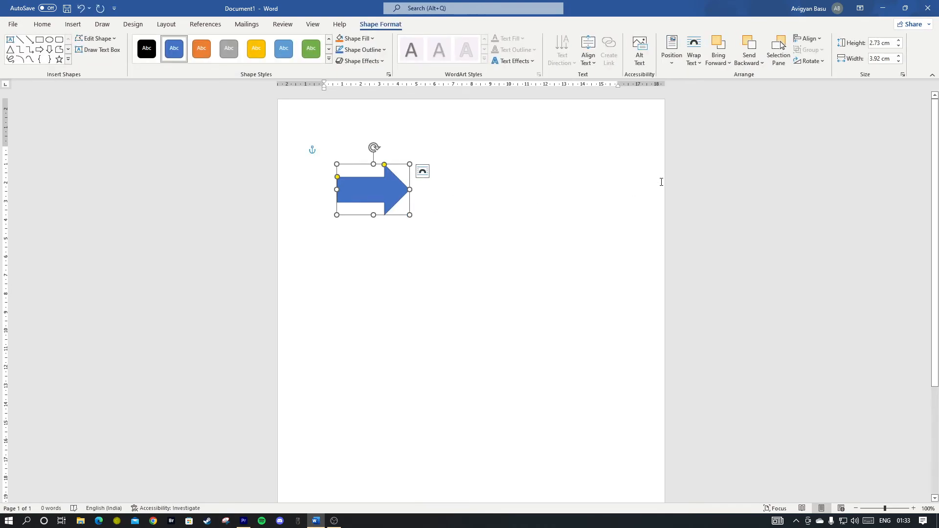
click(822, 63)
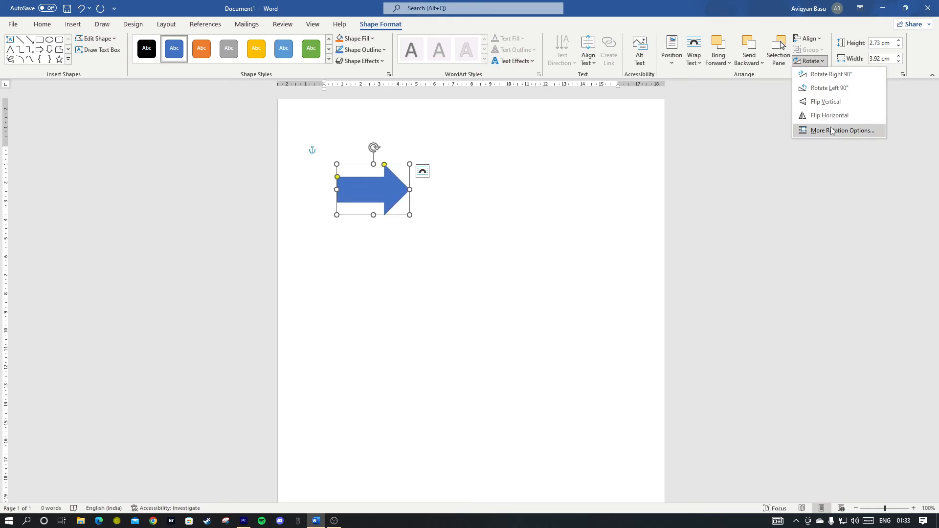
click(823, 103)
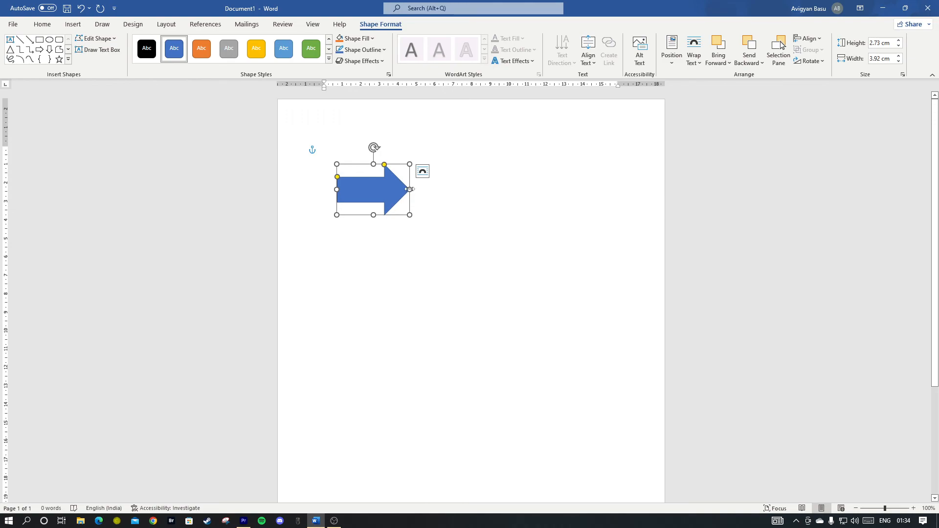
Step: Stretch the arrow to about 4.1 cm wide and set its height to 3.3 cm
mouse_move(409, 189)
mouse_down()
mouse_move(448, 189)
mouse_move(413, 189)
mouse_up()
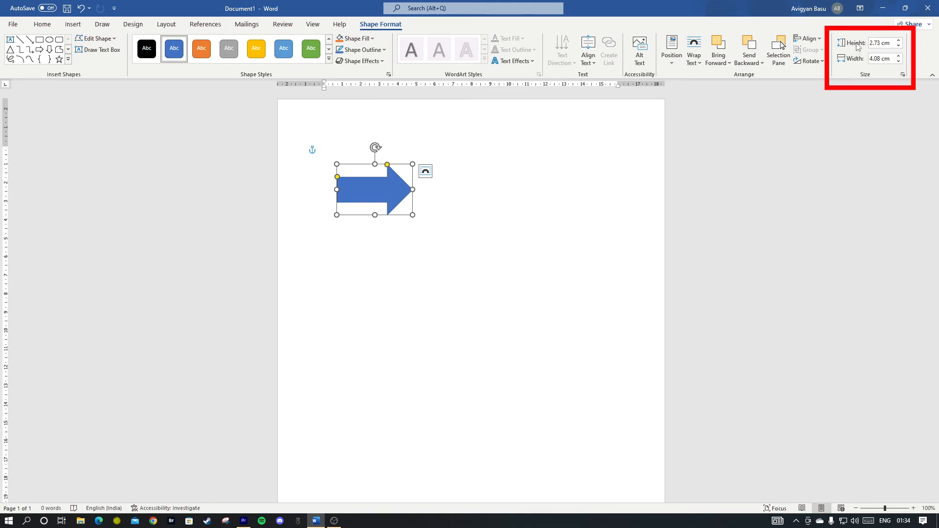
click(898, 41)
click(898, 41)
click(898, 41)
click(898, 41)
click(898, 41)
click(898, 41)
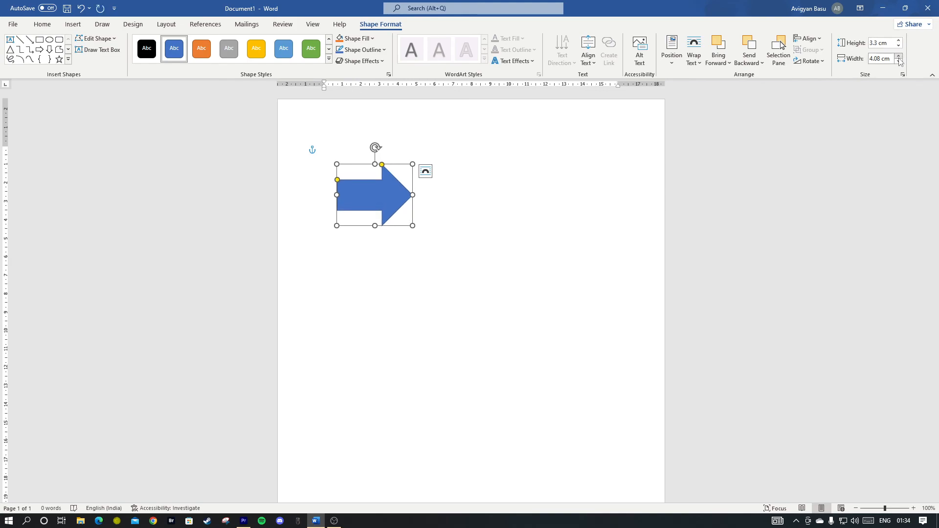
Step: Set the arrow's width to 4.8 cm
click(898, 56)
click(898, 56)
click(898, 56)
click(898, 56)
click(899, 56)
click(898, 56)
click(898, 57)
click(899, 56)
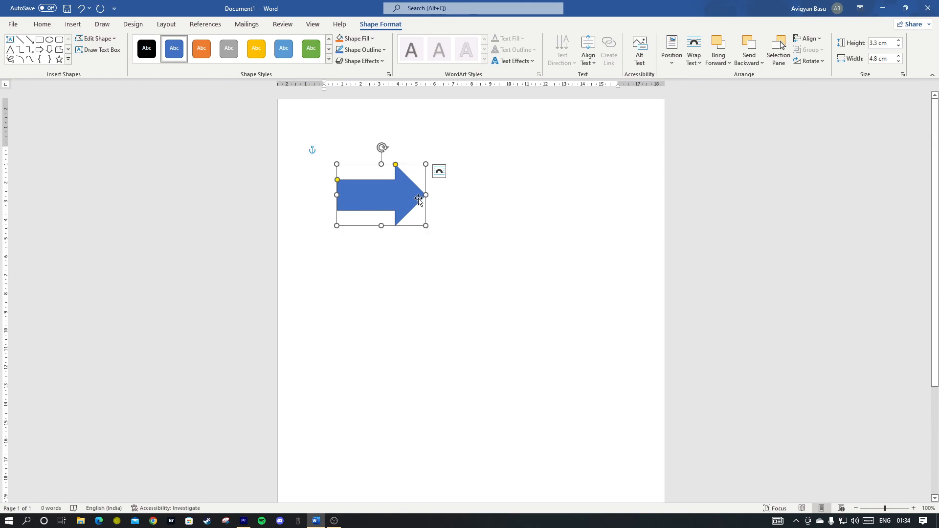
Step: Shrink the arrow from its corner to about 2.4 cm high and 3.9 cm wide, and delete it from the page
drag(425, 226, 408, 208)
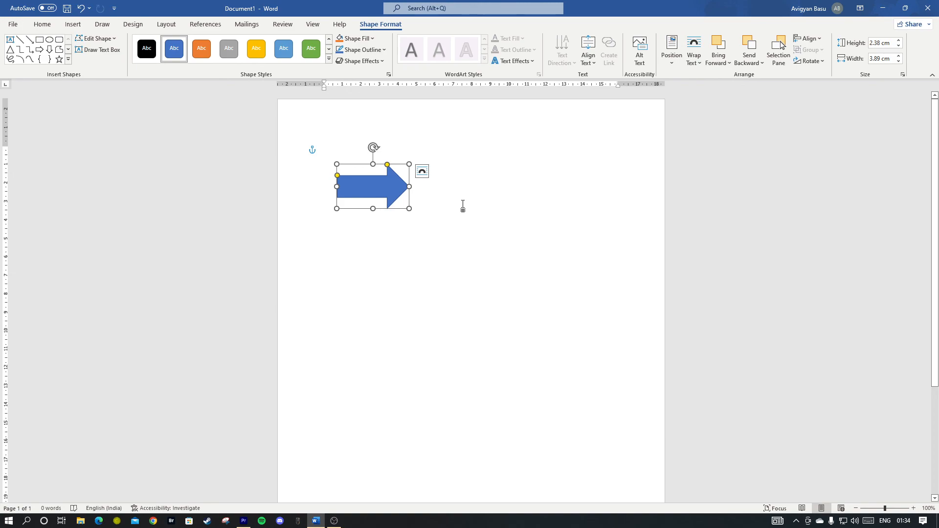
key(Delete)
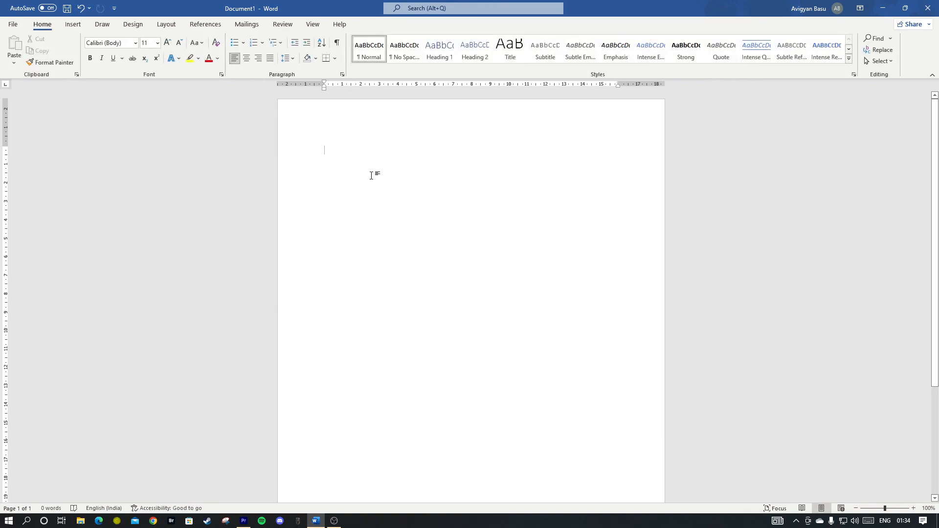
click(82, 27)
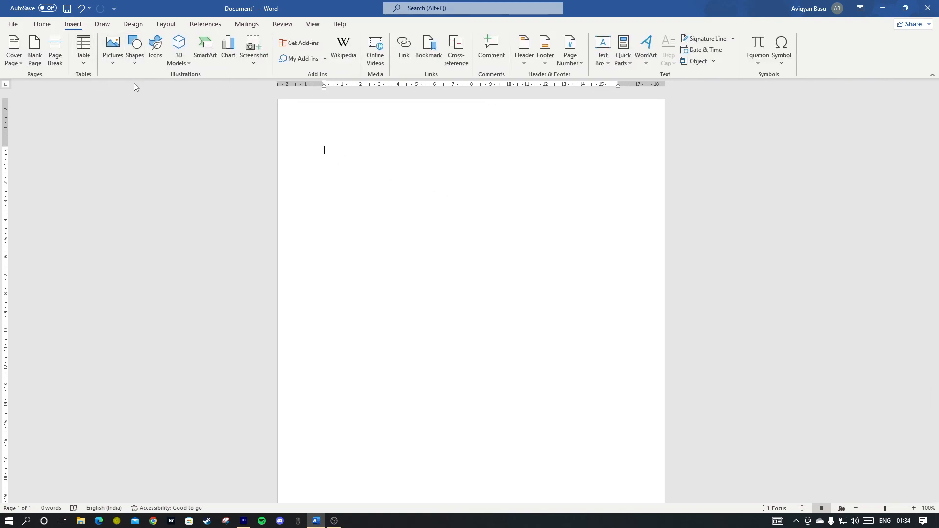